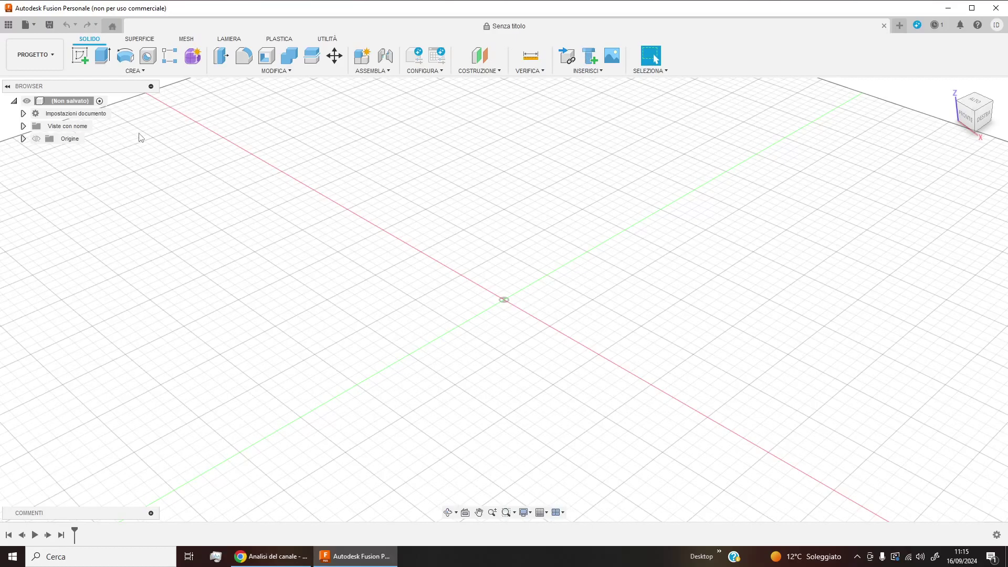
Step: Switch to the SUPERFICIE tools and review the MODIFICA surface commands
click(144, 41)
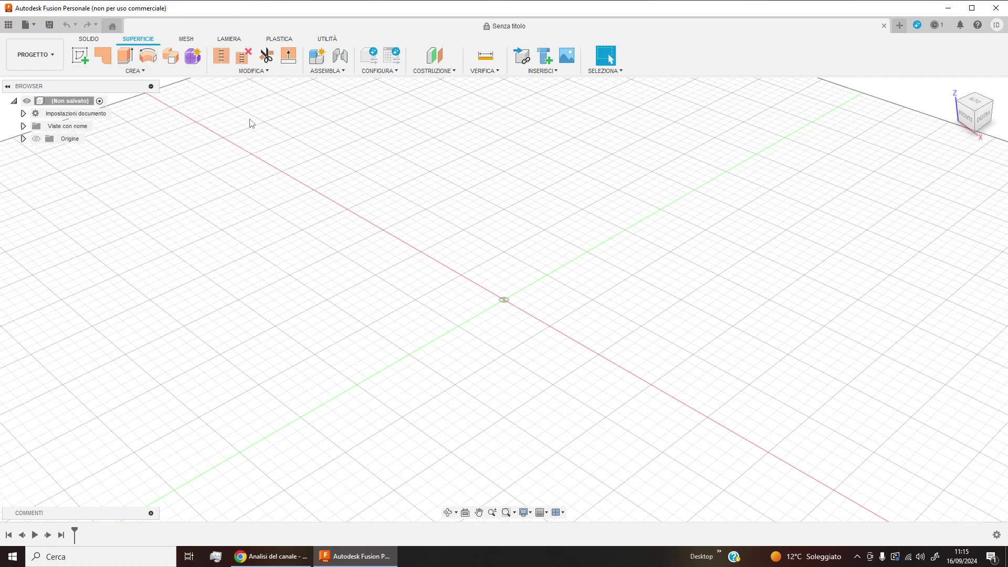
click(253, 73)
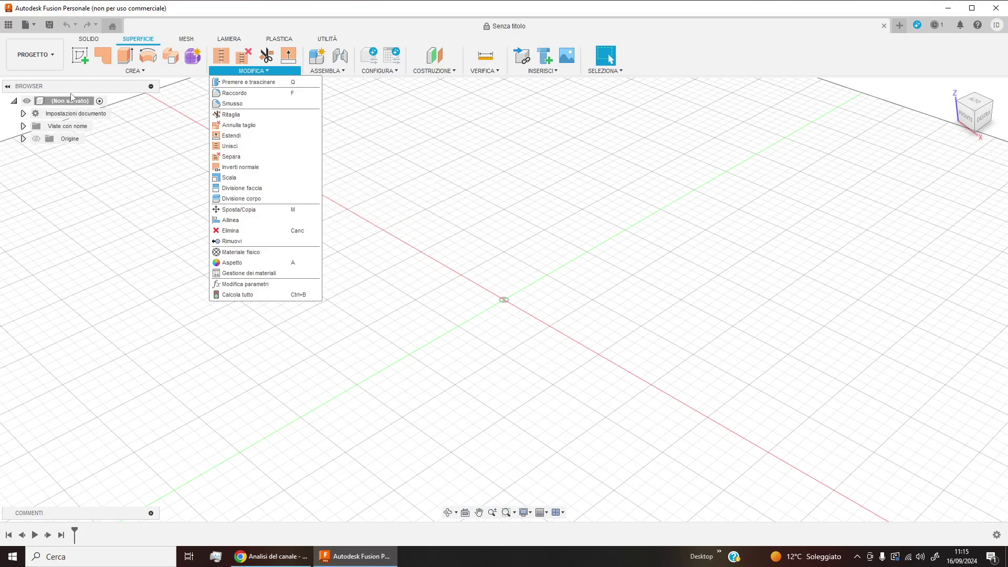
Step: Sketch a four-point S-shaped spline on the front plane tracing the goblet's half-profile, rim to foot
click(80, 55)
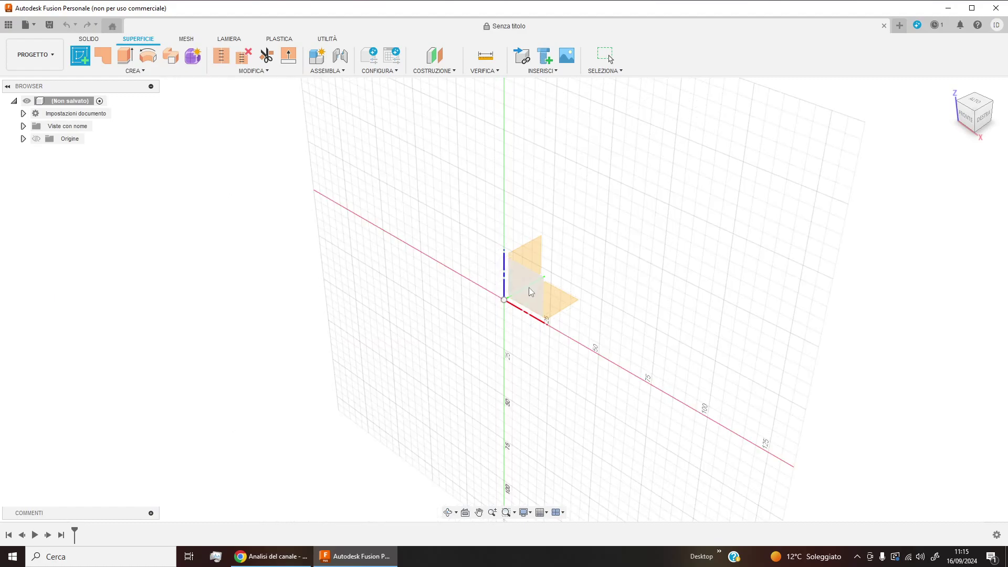
click(532, 290)
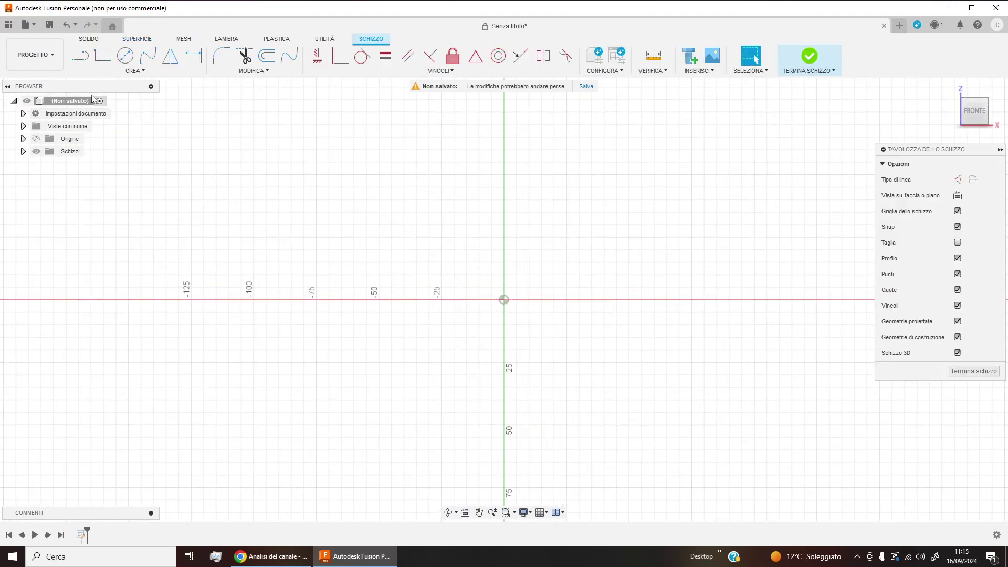
click(85, 76)
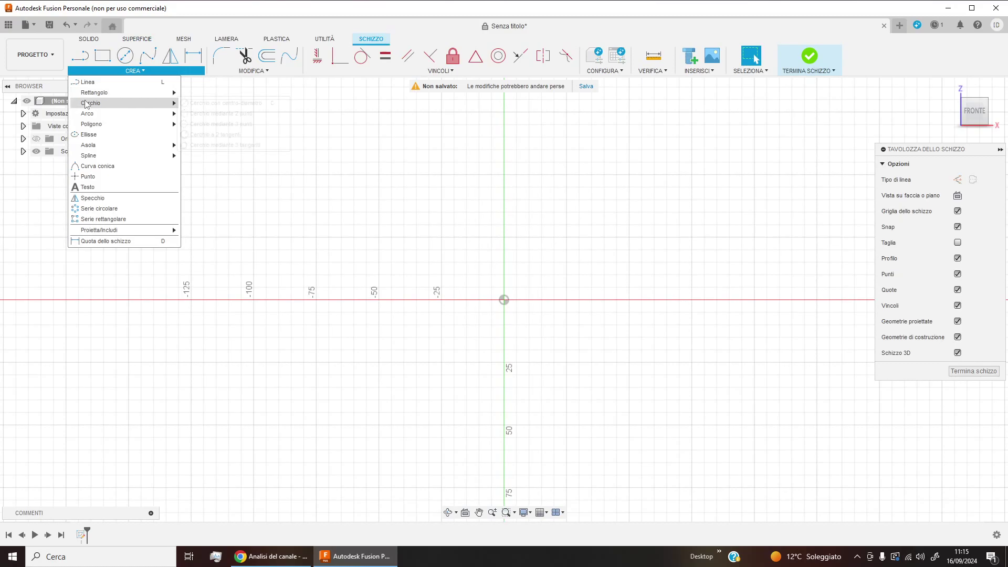
mouse_move(88, 155)
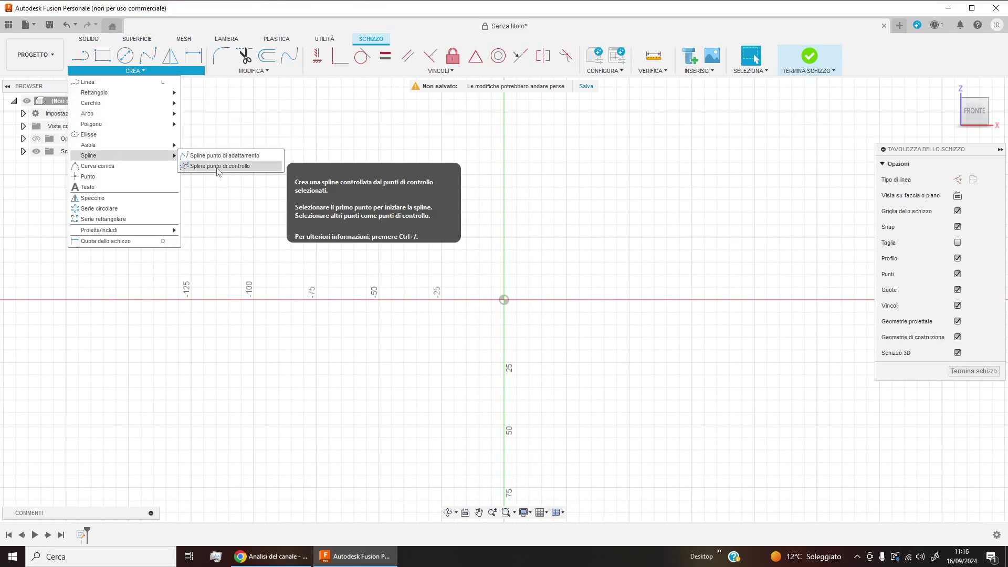
click(231, 156)
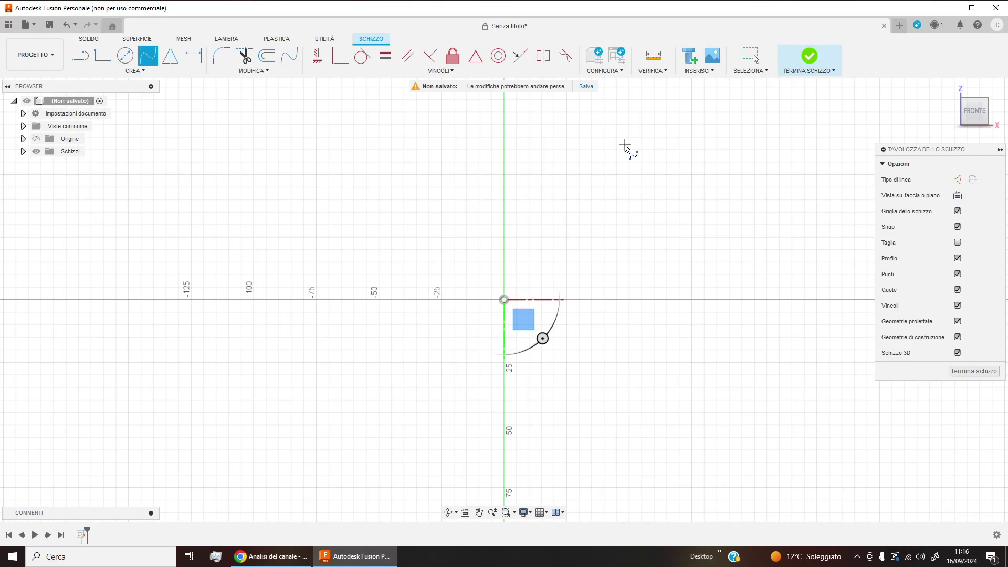
click(624, 144)
click(593, 279)
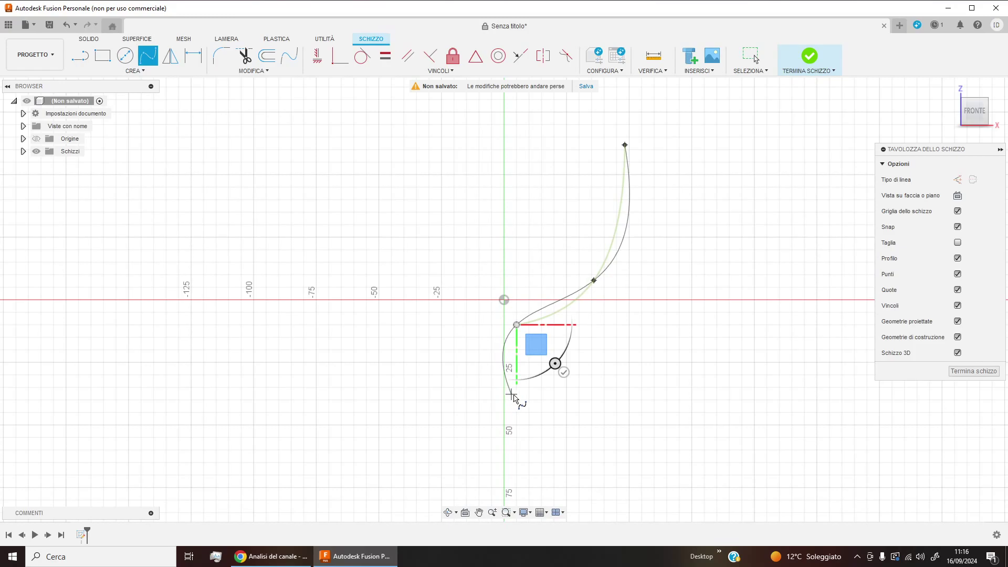
click(529, 400)
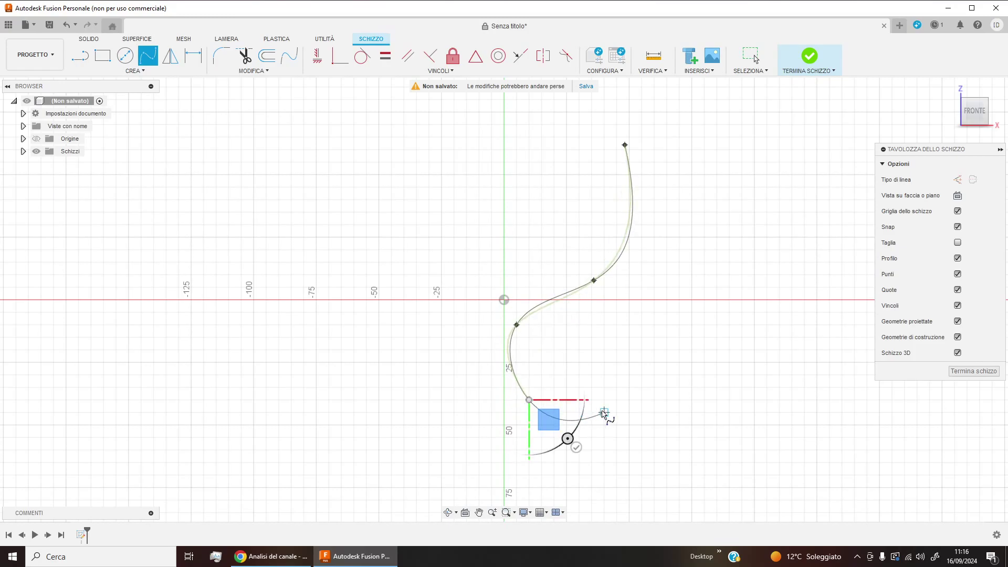
click(612, 428)
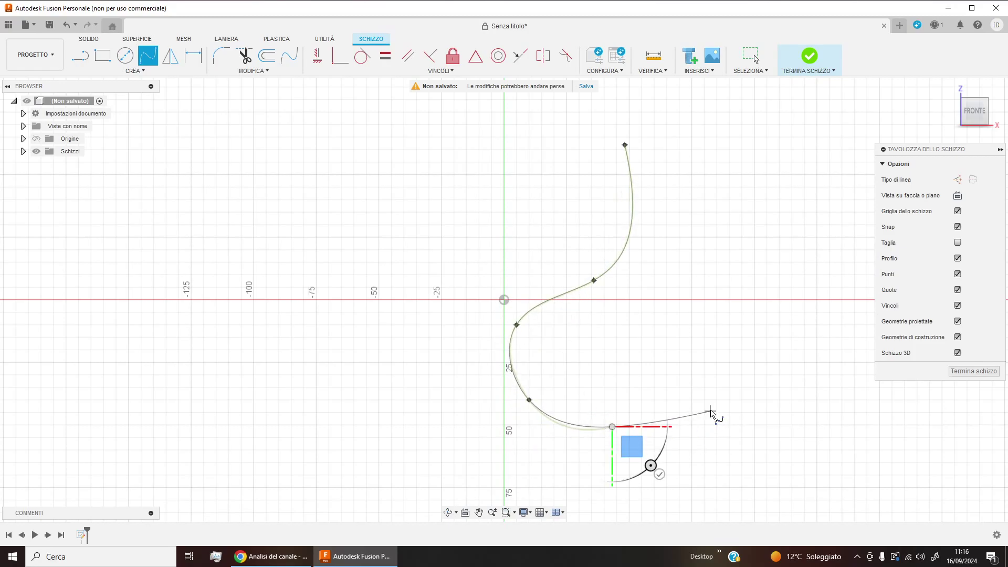
click(808, 57)
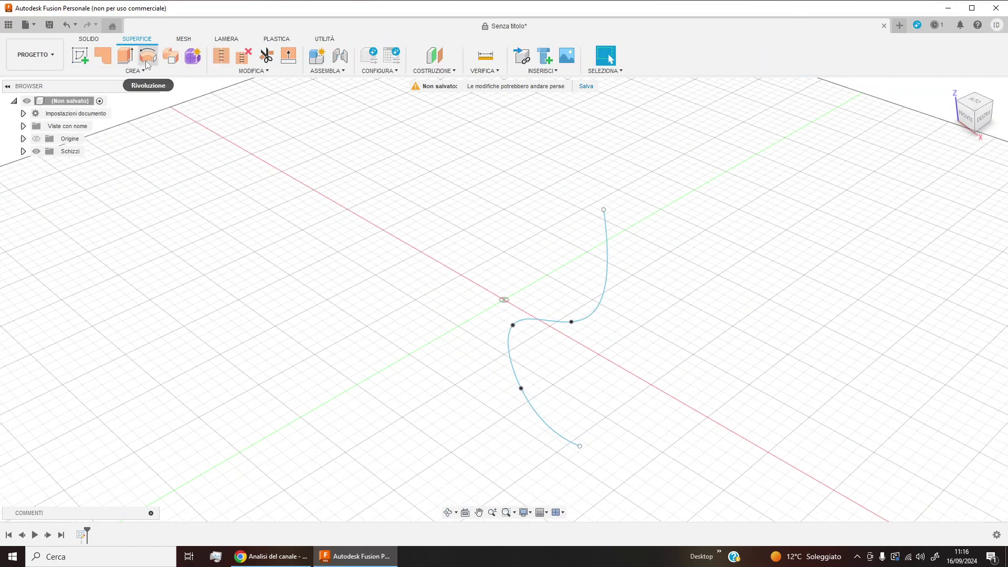
Step: Revolve the spline a full 360° (Completo) around the vertical Z axis into a goblet surface
click(148, 58)
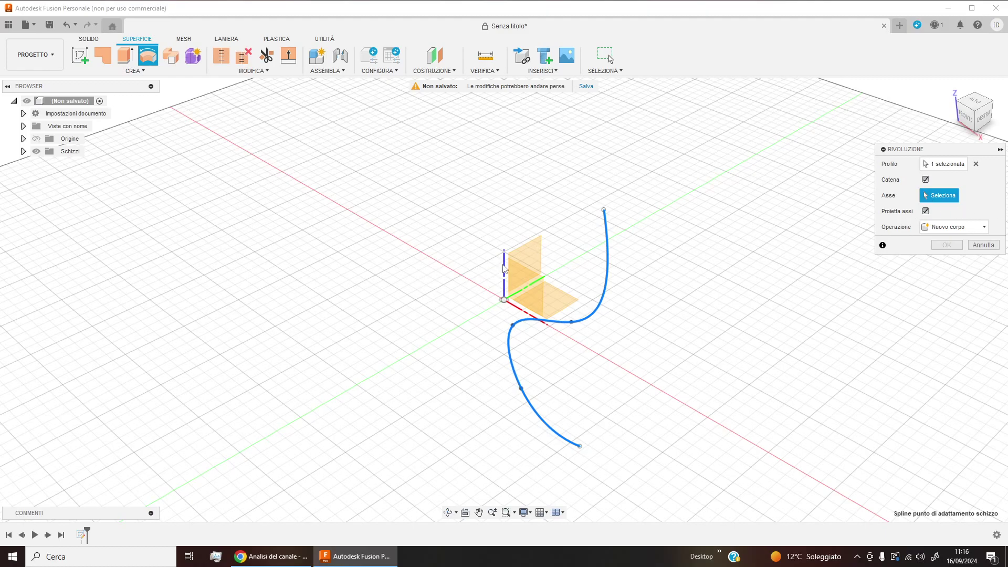
click(504, 267)
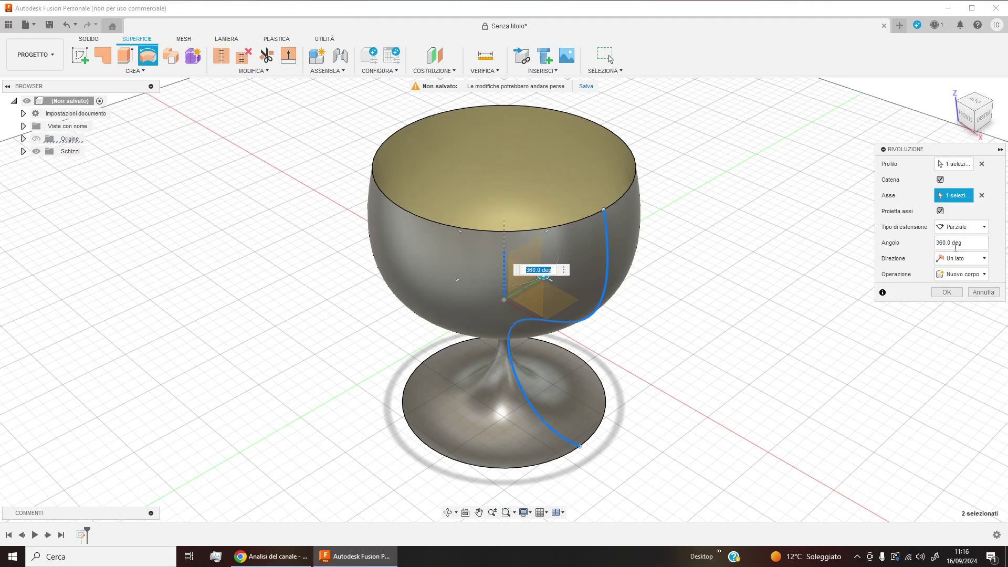
click(984, 229)
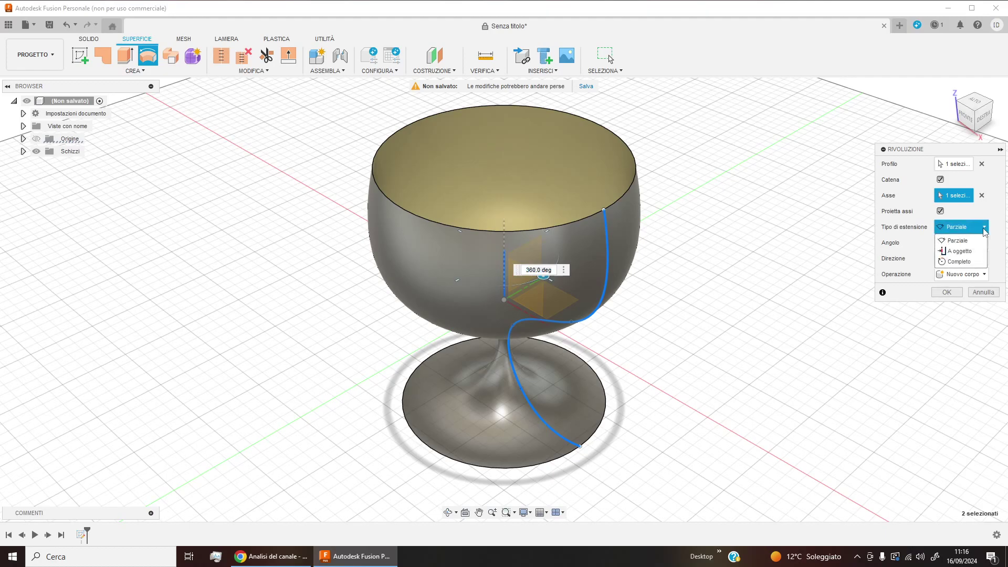
click(960, 251)
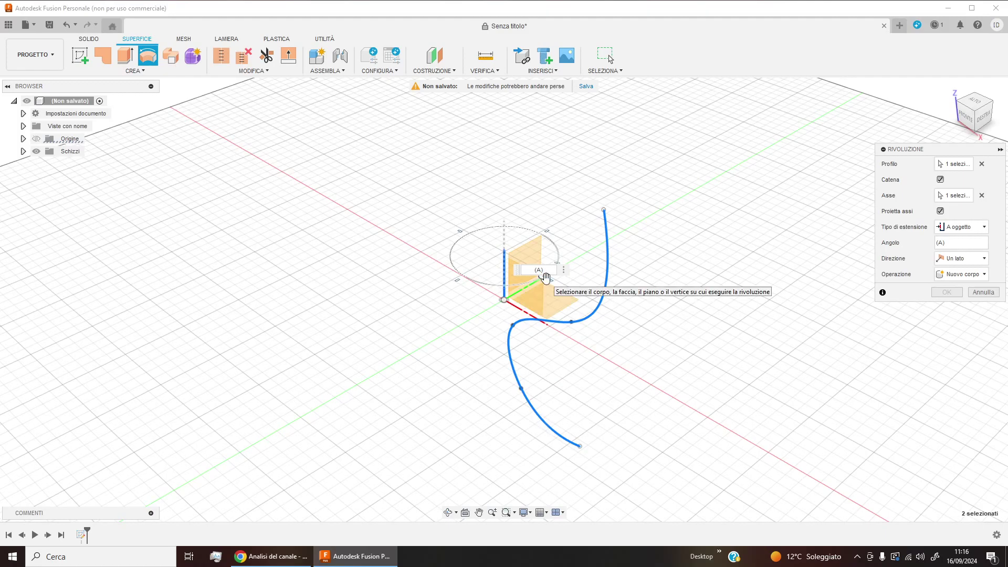
mouse_move(544, 276)
mouse_down()
mouse_move(475, 288)
mouse_move(493, 283)
mouse_move(478, 257)
mouse_up()
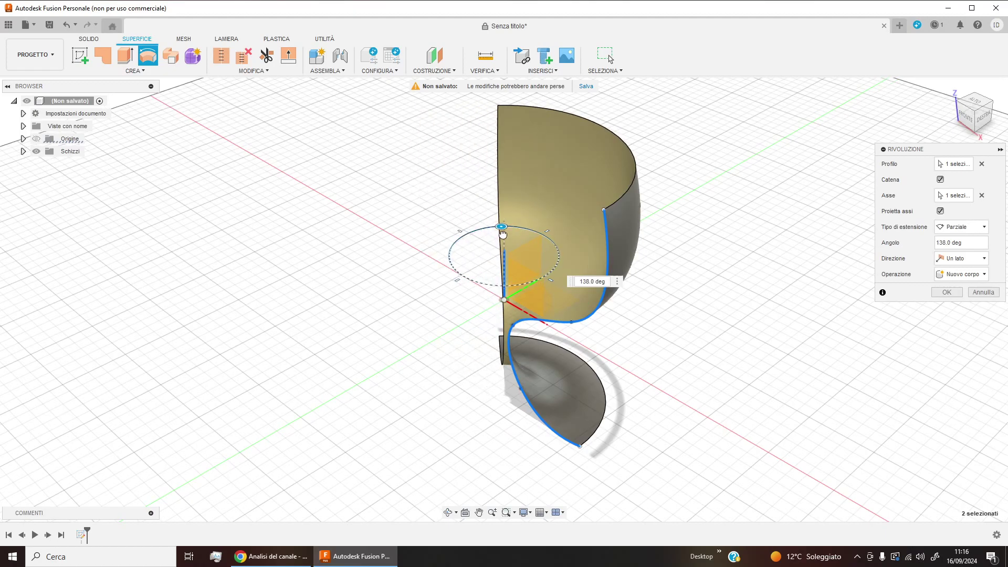
click(965, 226)
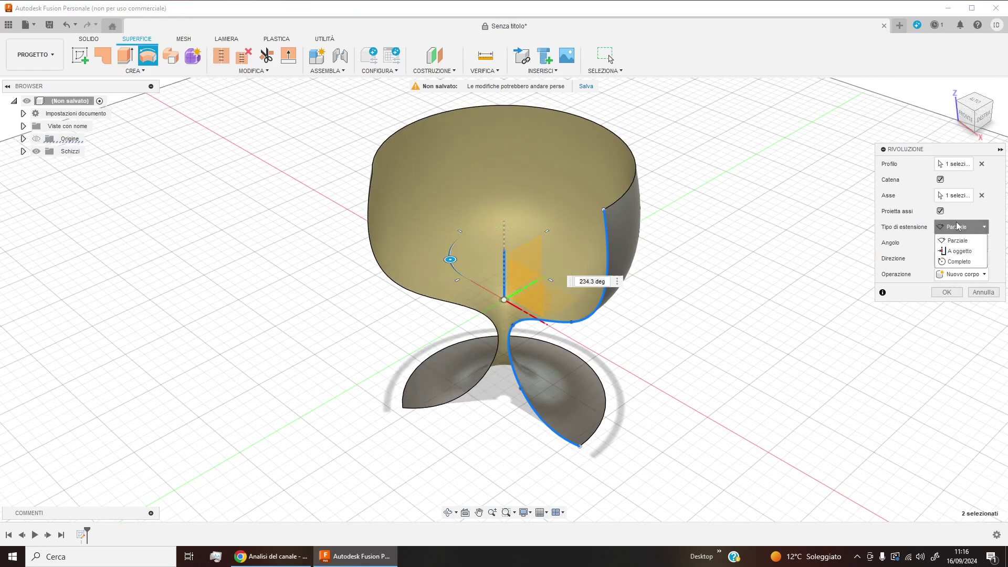
click(973, 262)
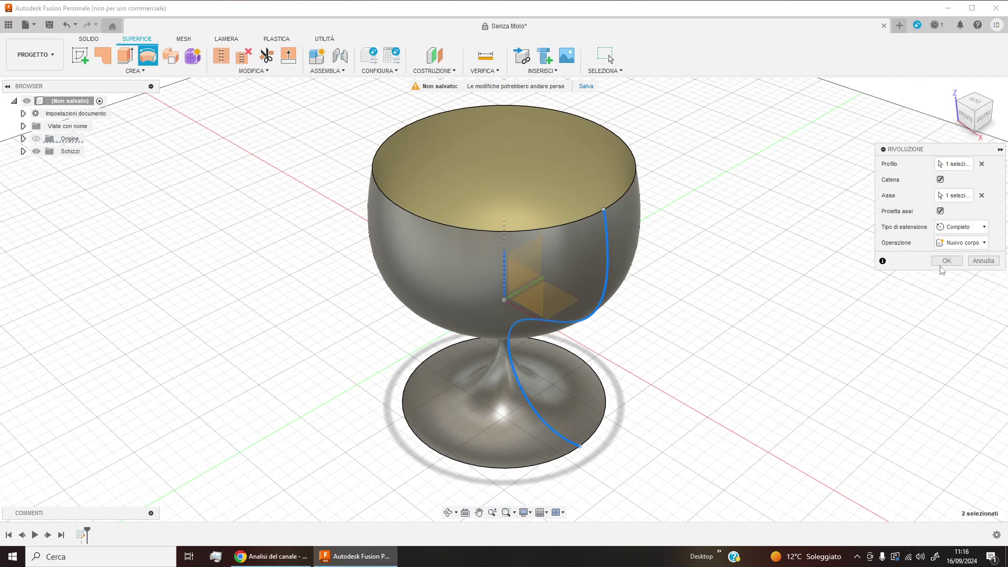
click(961, 235)
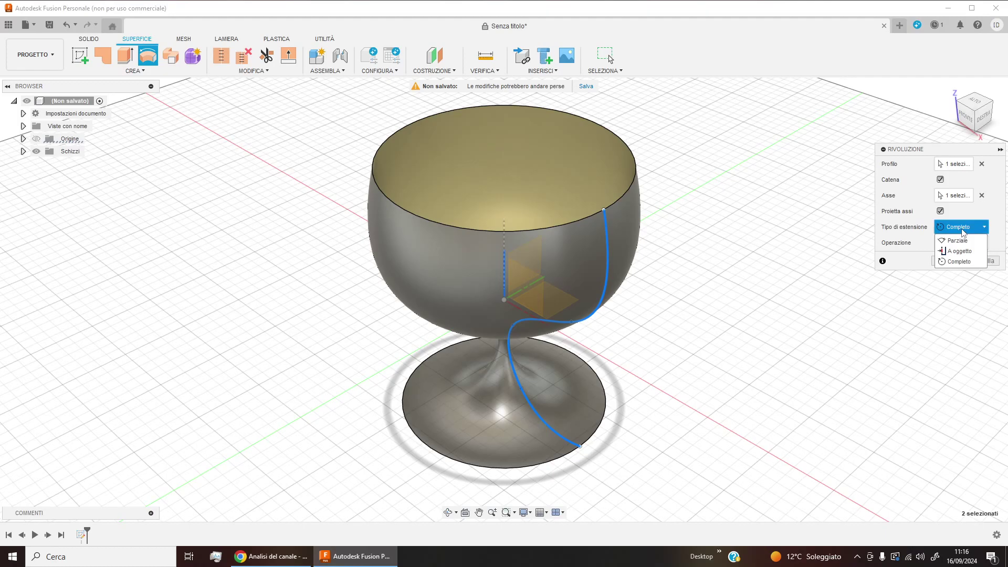
click(964, 230)
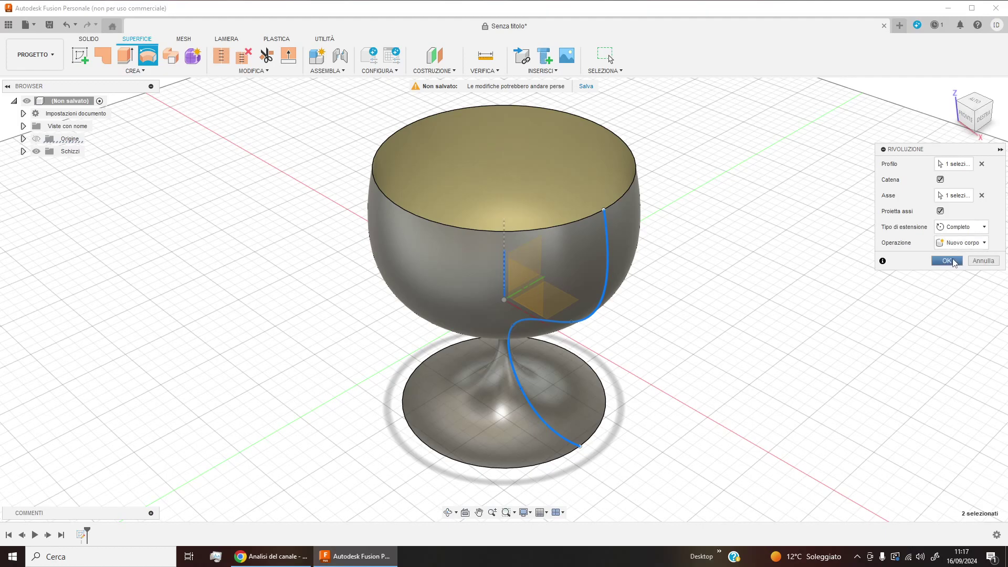
click(951, 260)
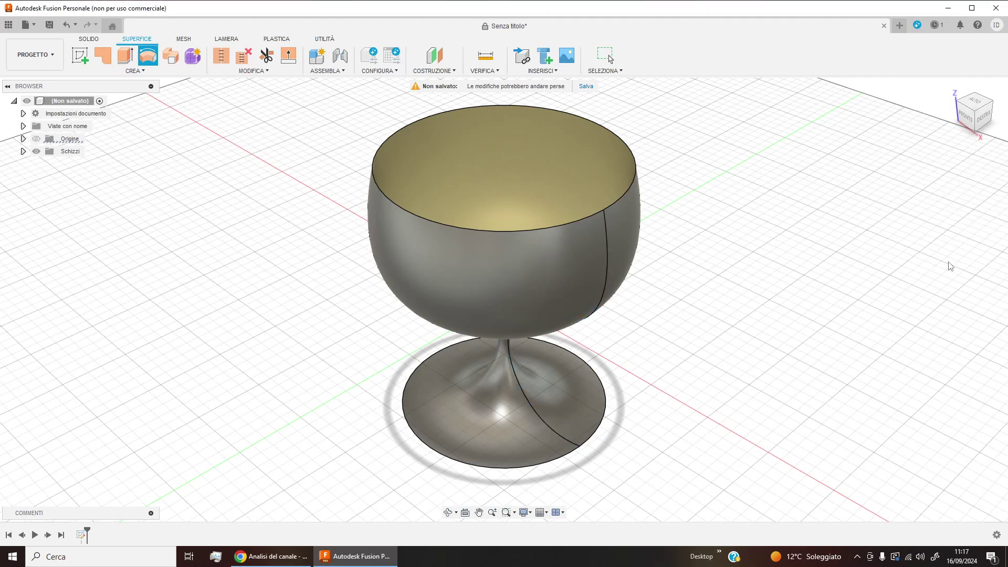
mouse_move(733, 361)
shift+middle_down()
mouse_move(730, 321)
mouse_move(732, 341)
mouse_move(733, 331)
shift+middle_up()
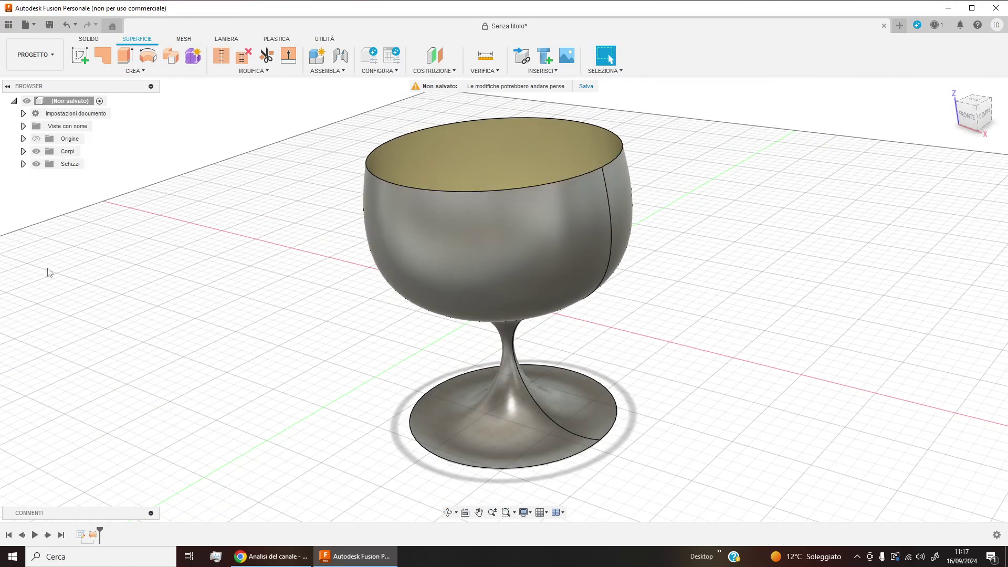
Step: Thicken the goblet surface by 3.203 mm with Ispessisci
click(136, 72)
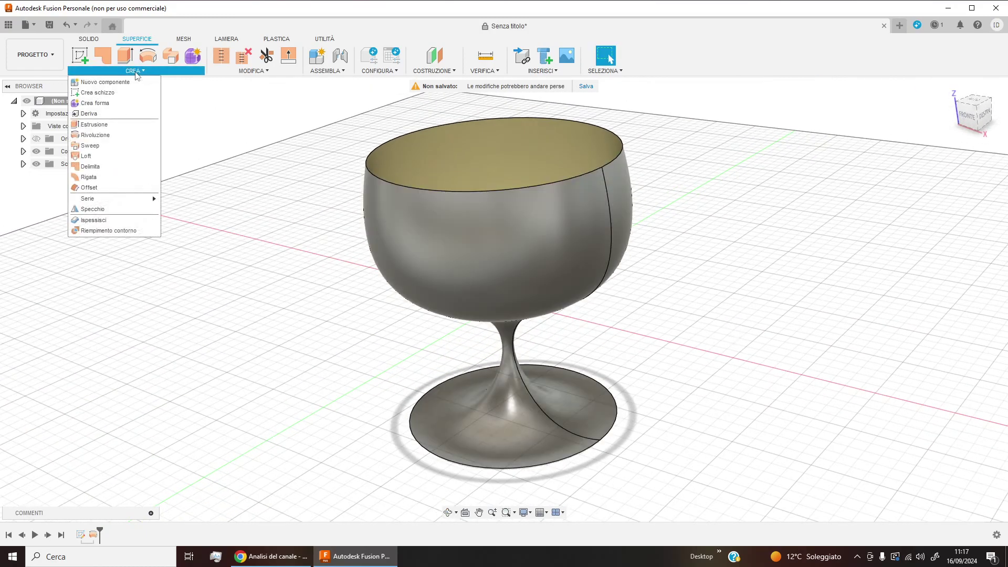
click(99, 223)
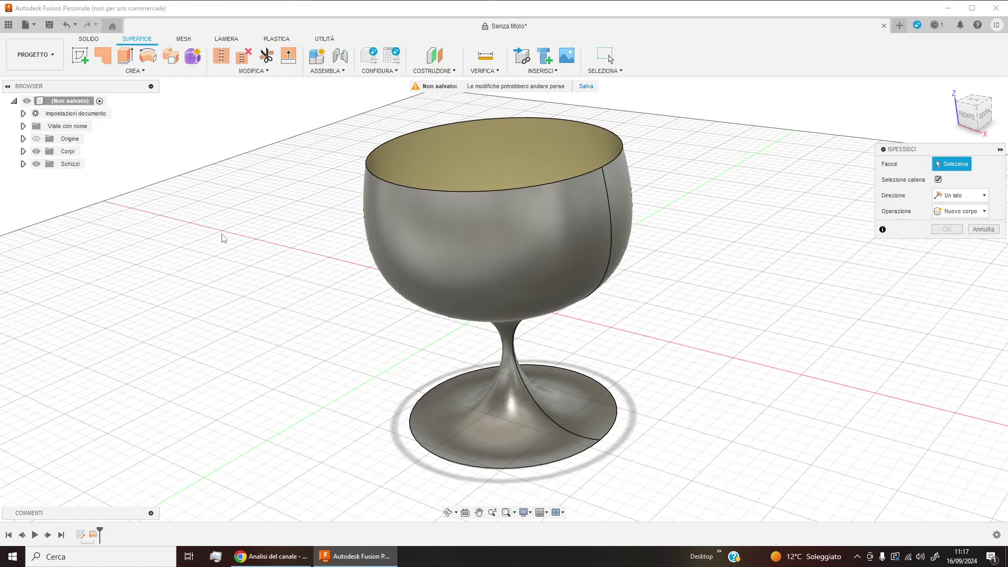
click(494, 239)
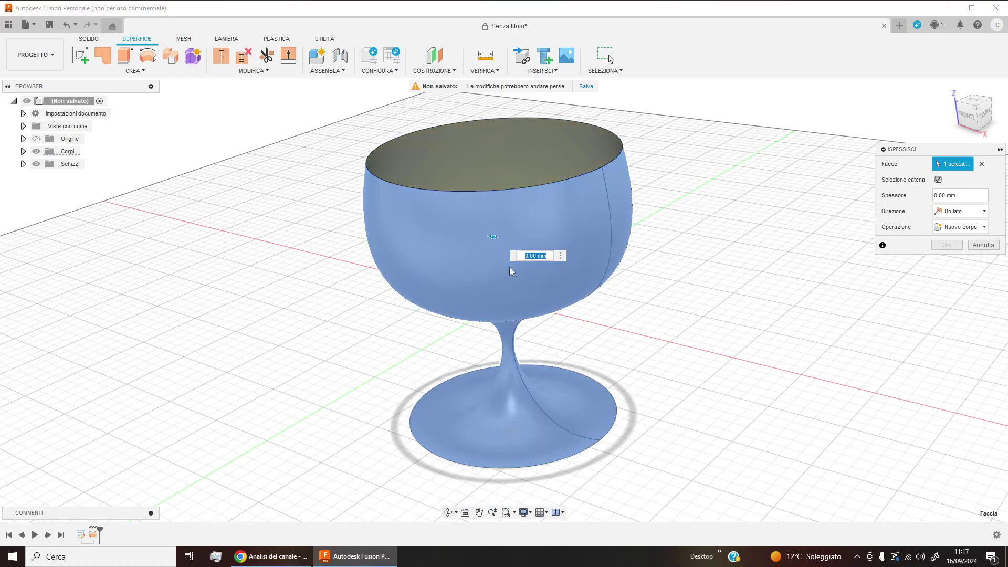
mouse_move(715, 260)
middle_down()
mouse_move(650, 312)
mouse_move(682, 283)
mouse_move(696, 246)
mouse_move(653, 274)
middle_up()
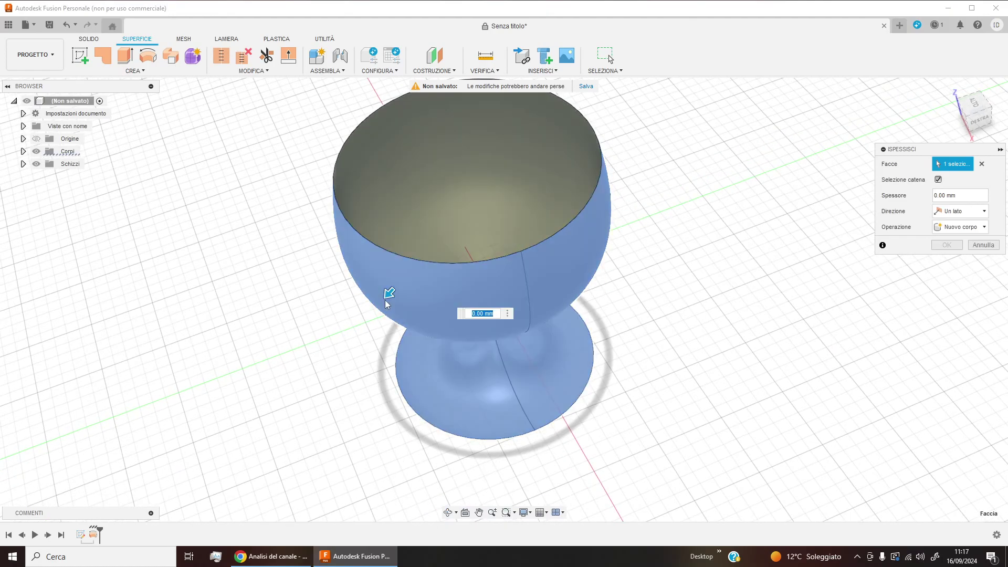
drag(386, 294, 382, 300)
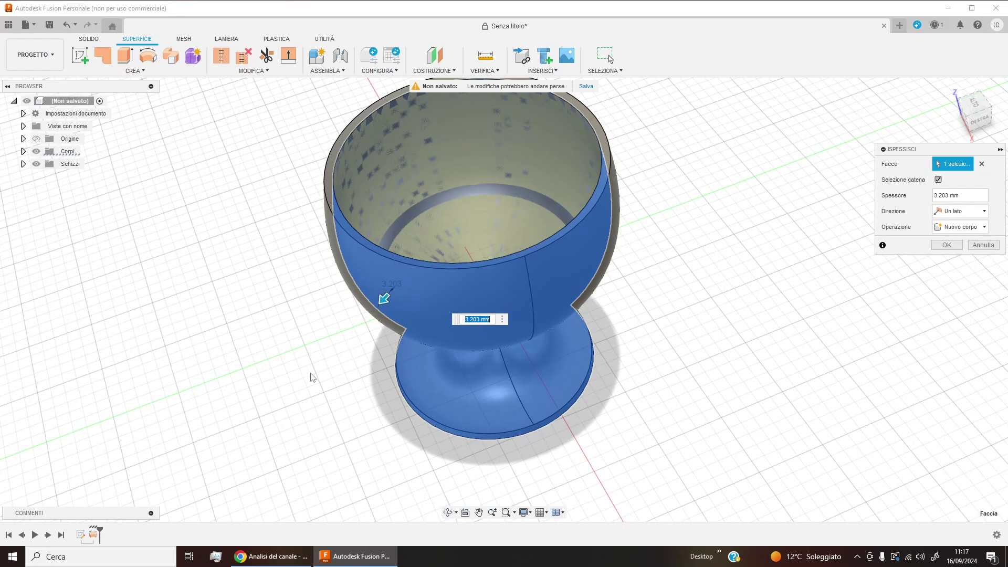
shift+middle_drag(313, 377, 336, 315)
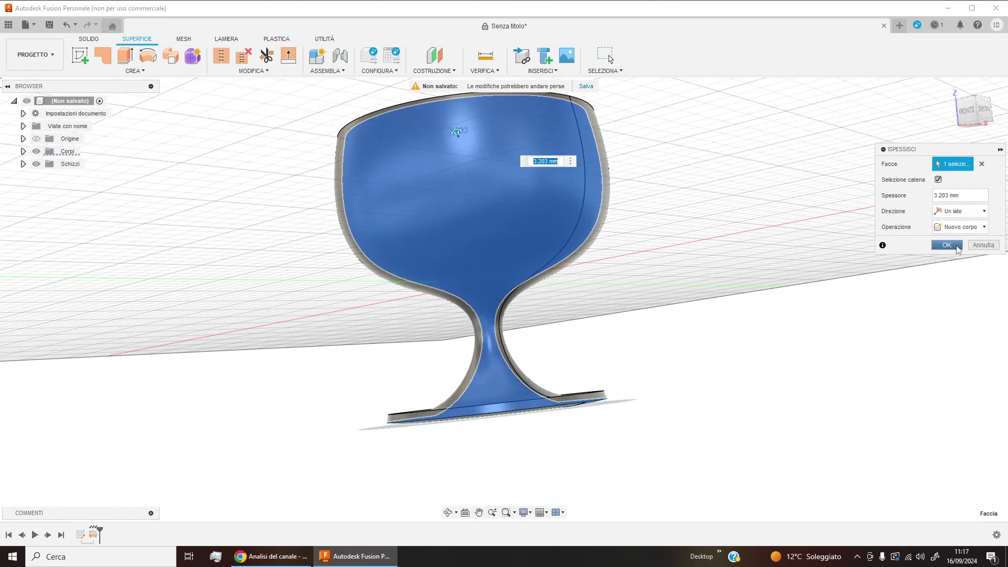
click(946, 245)
shift+middle_drag(736, 251, 698, 305)
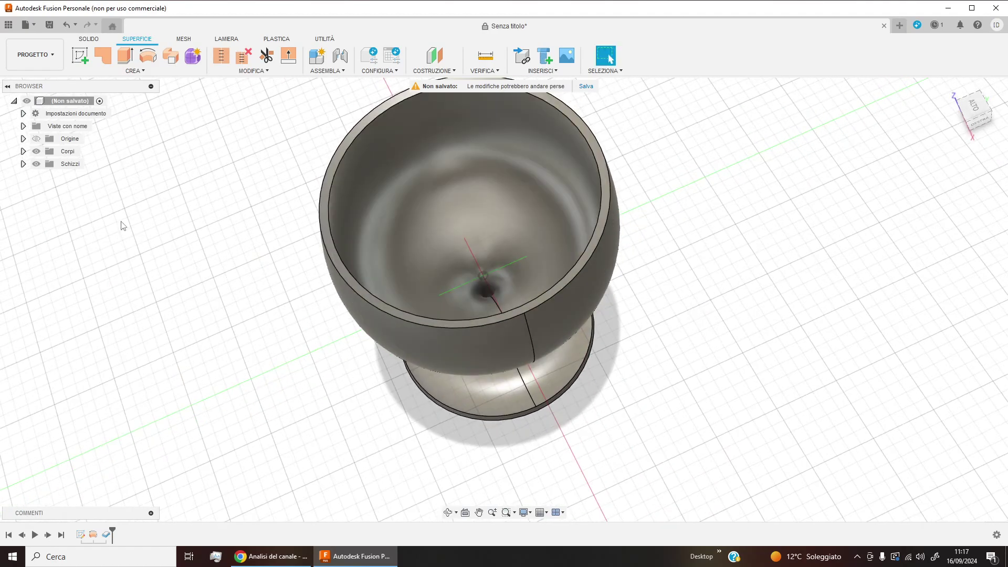
Step: Expand Corpi in the browser and leave Corpo1 (1) hidden so only the solid goblet shows
click(23, 164)
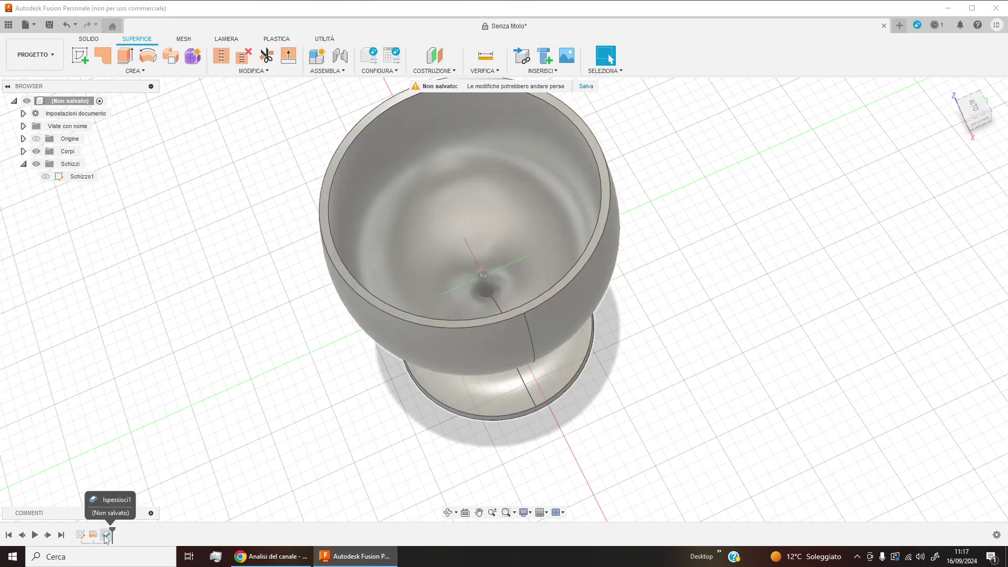
mouse_move(182, 393)
shift+middle_down()
mouse_move(189, 360)
mouse_move(169, 408)
shift+middle_up()
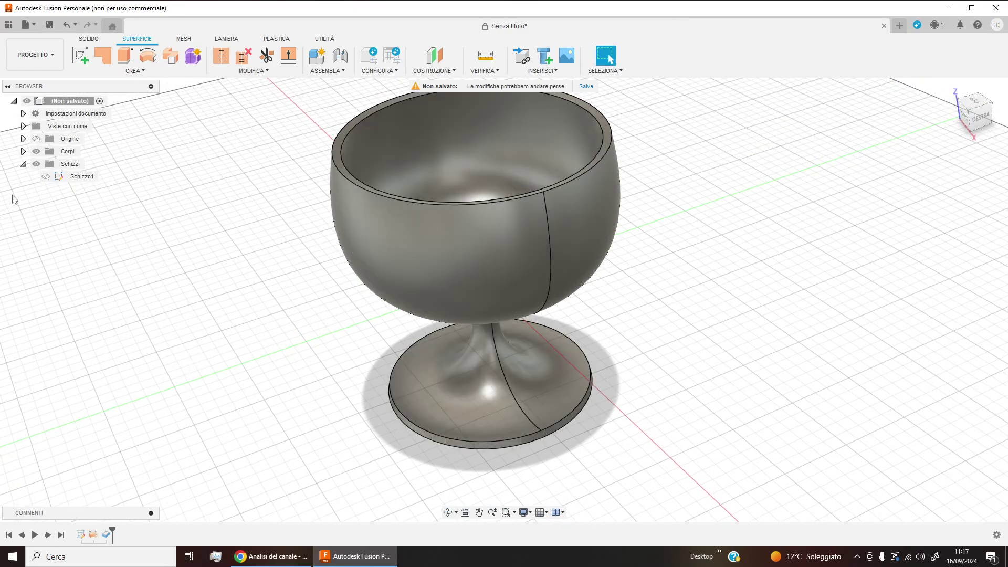
click(22, 151)
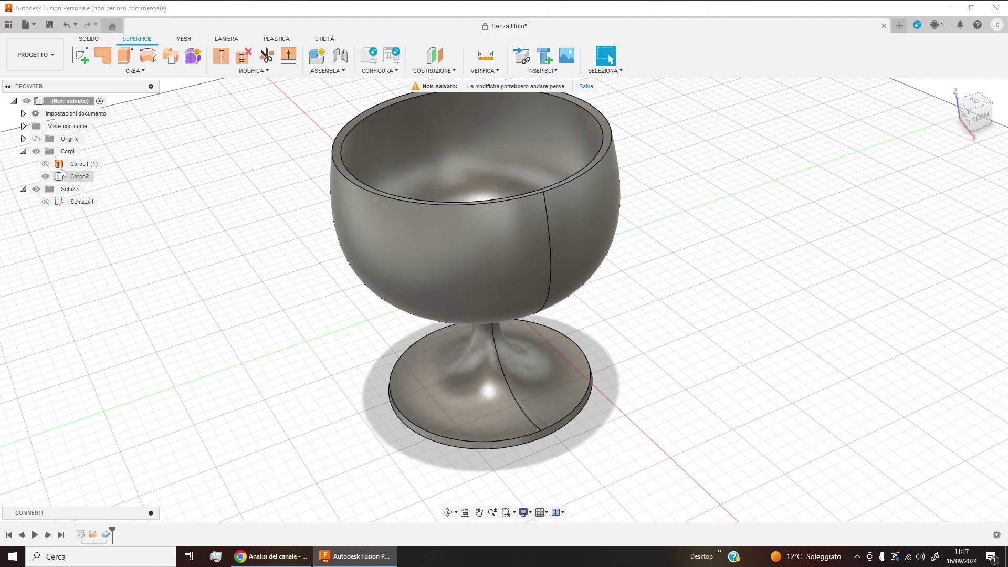
click(46, 164)
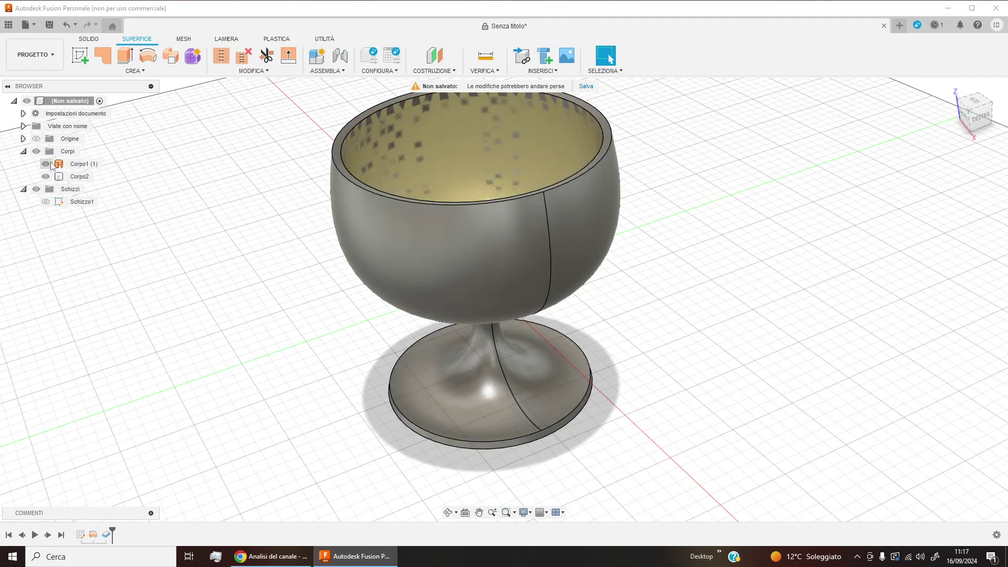
click(47, 163)
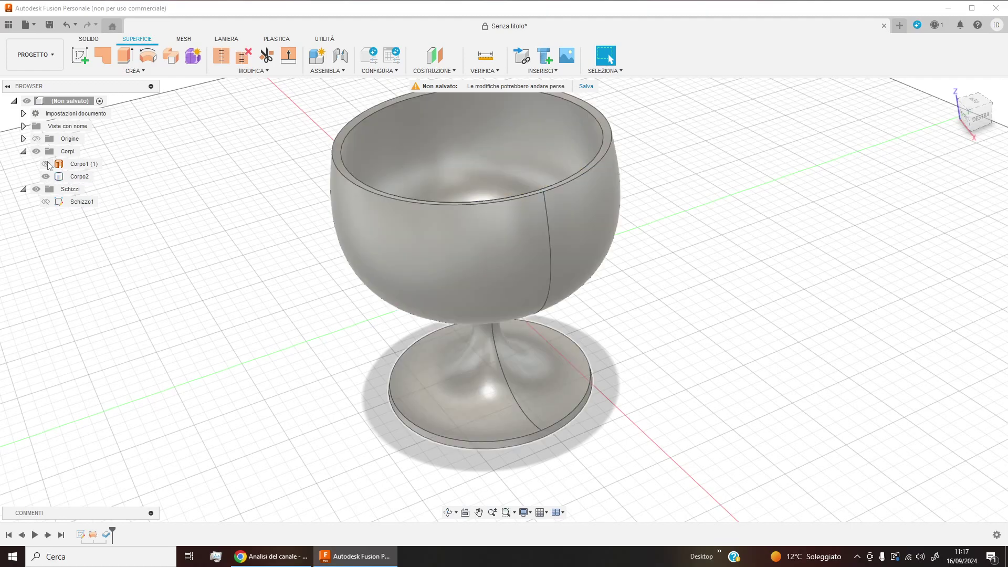
click(48, 164)
key(Escape)
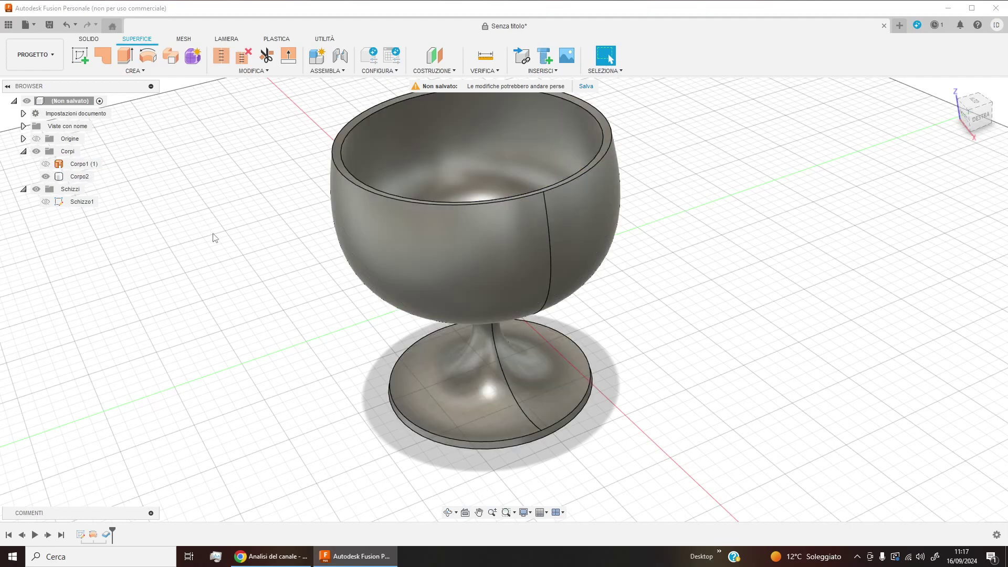
mouse_move(228, 247)
shift+middle_down()
mouse_move(236, 255)
mouse_move(236, 245)
shift+middle_up()
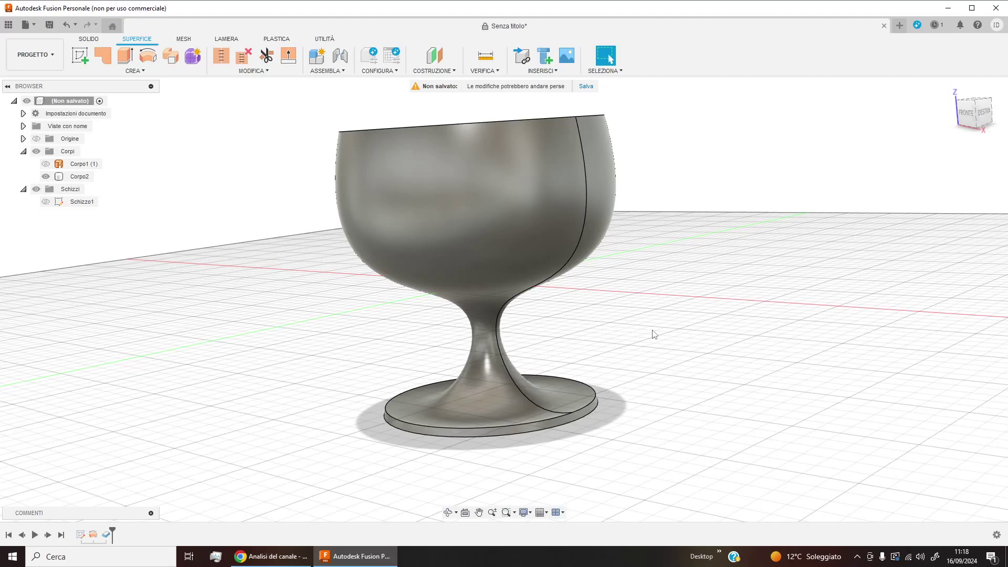
shift+middle_drag(643, 318, 649, 377)
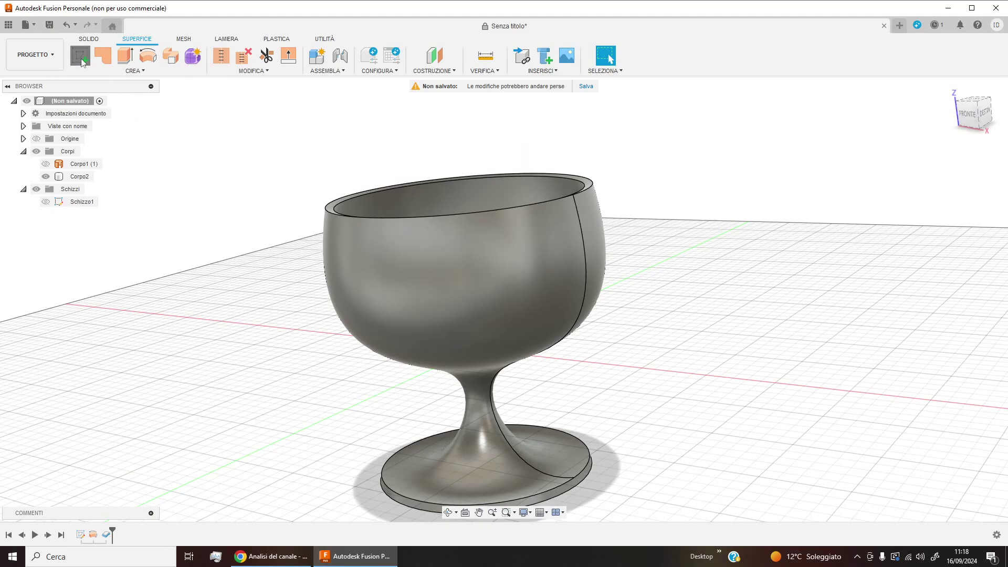
Step: Draw a stepped open line profile with a 40 mm step in Schizzo2 on the front plane
click(81, 59)
click(517, 335)
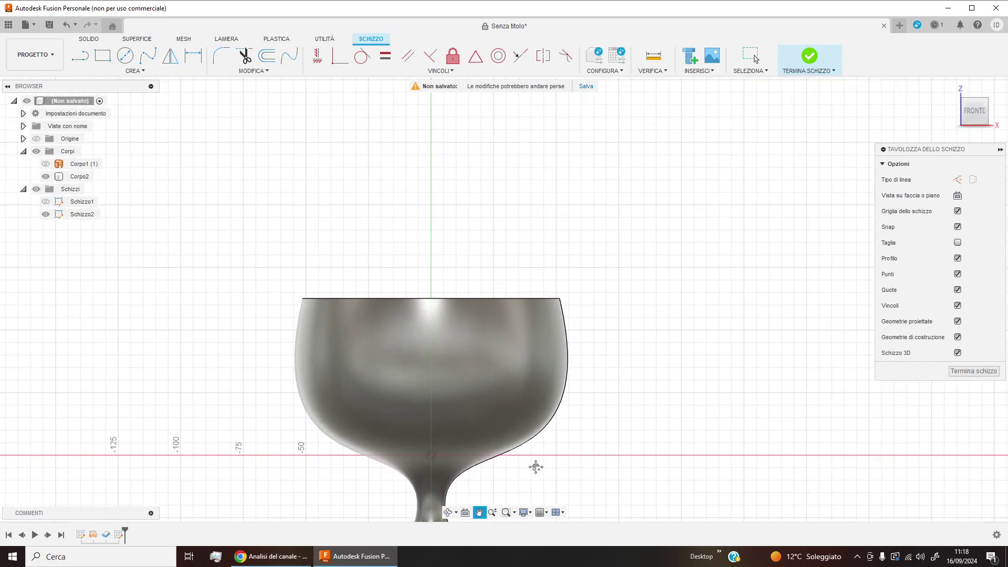
middle_drag(536, 466, 510, 470)
middle_drag(645, 346, 627, 371)
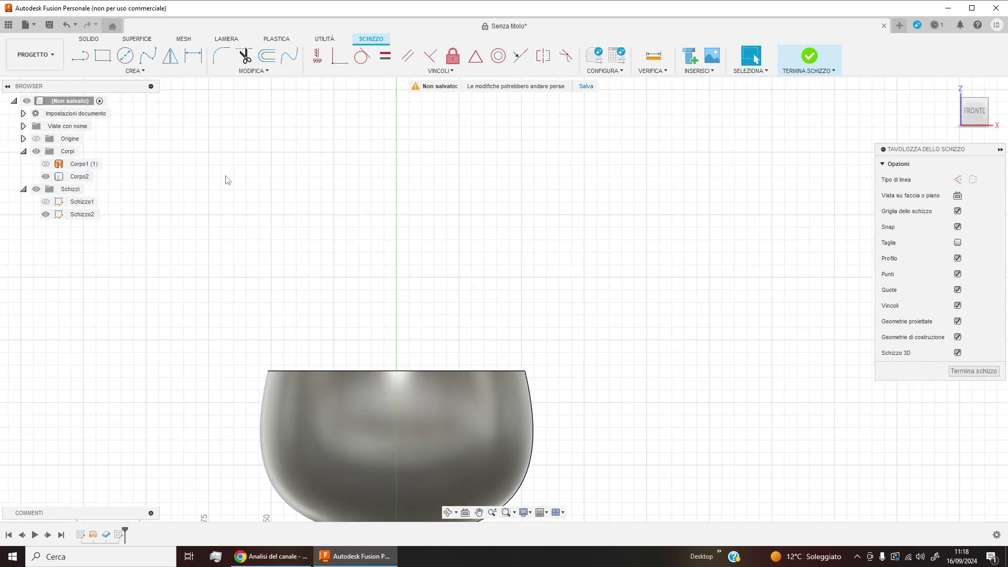
click(80, 55)
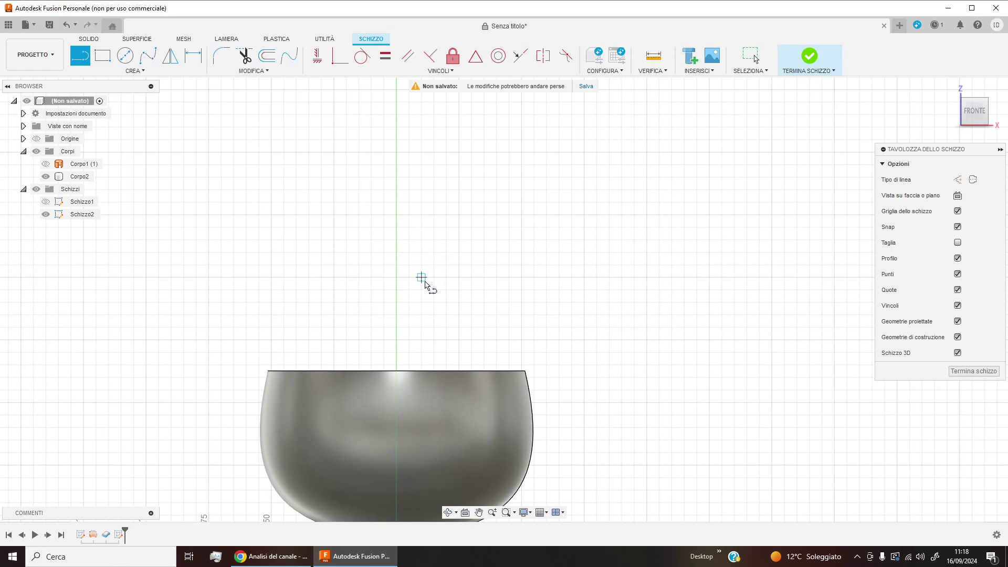
drag(496, 289, 434, 289)
click(434, 202)
drag(434, 201, 539, 209)
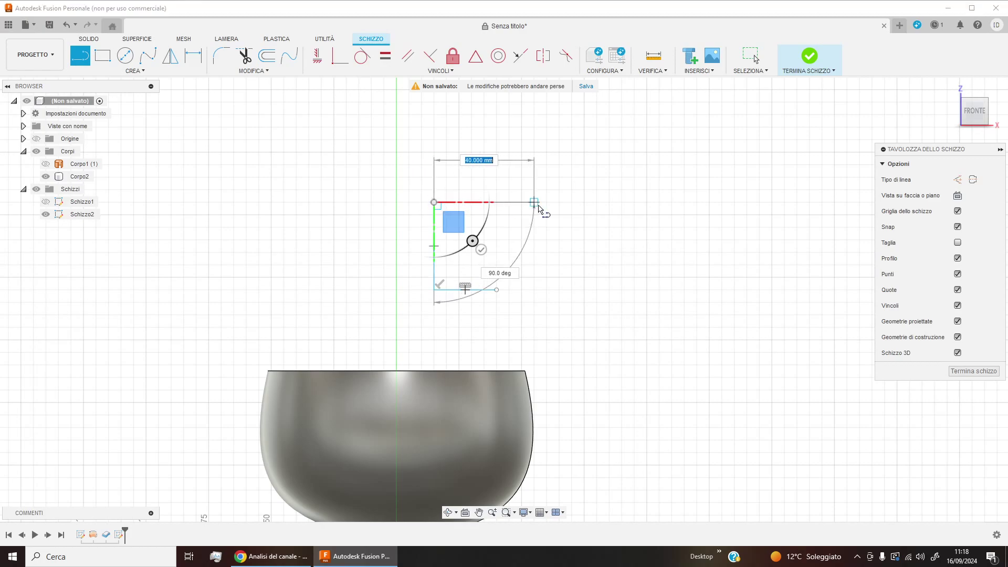
click(553, 201)
click(552, 97)
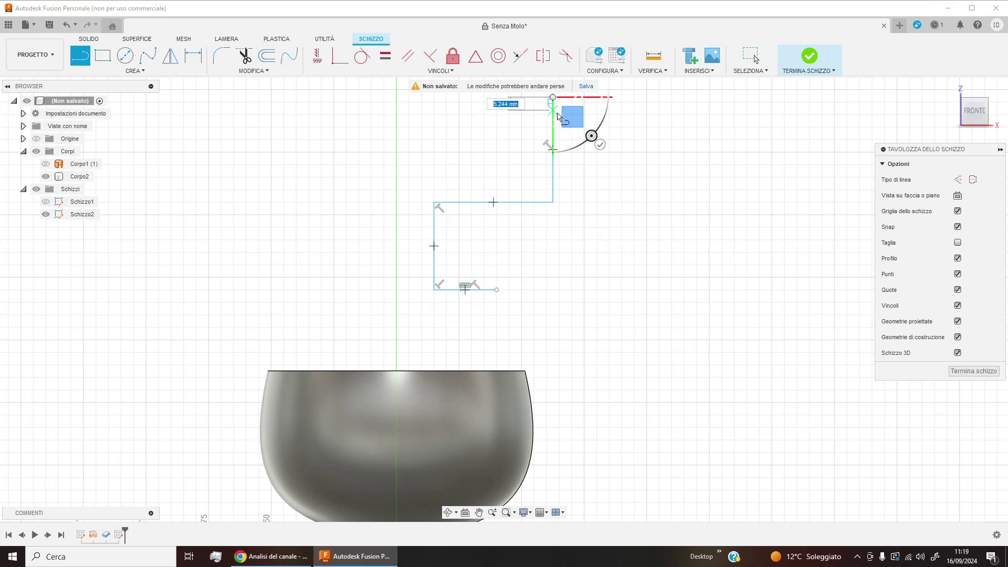
key(Escape)
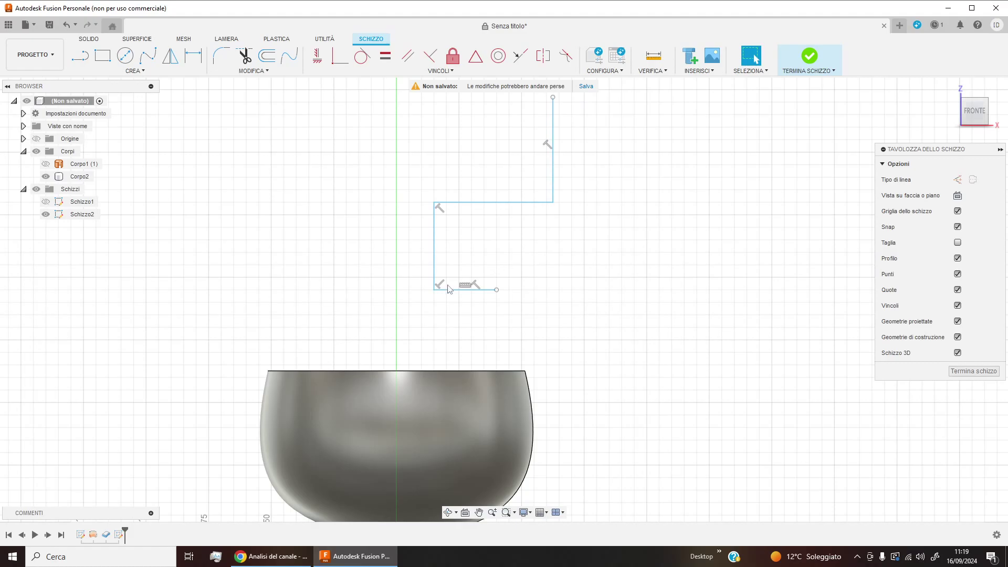
click(808, 56)
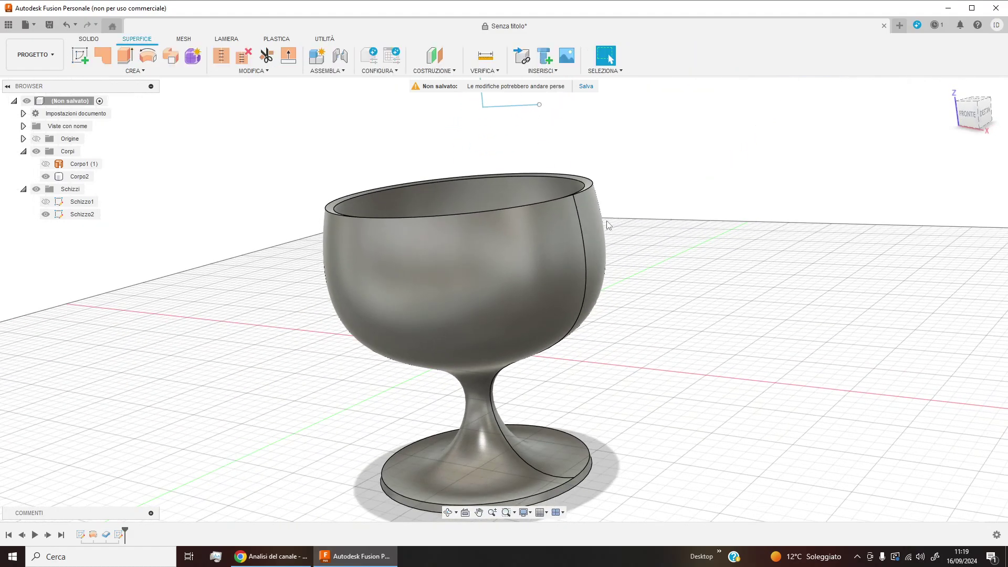
Step: Revolve the stepped profile around the vertical axis into surface body Corpo3 (4)
mouse_move(608, 223)
middle_down()
mouse_move(567, 360)
mouse_move(545, 389)
middle_up()
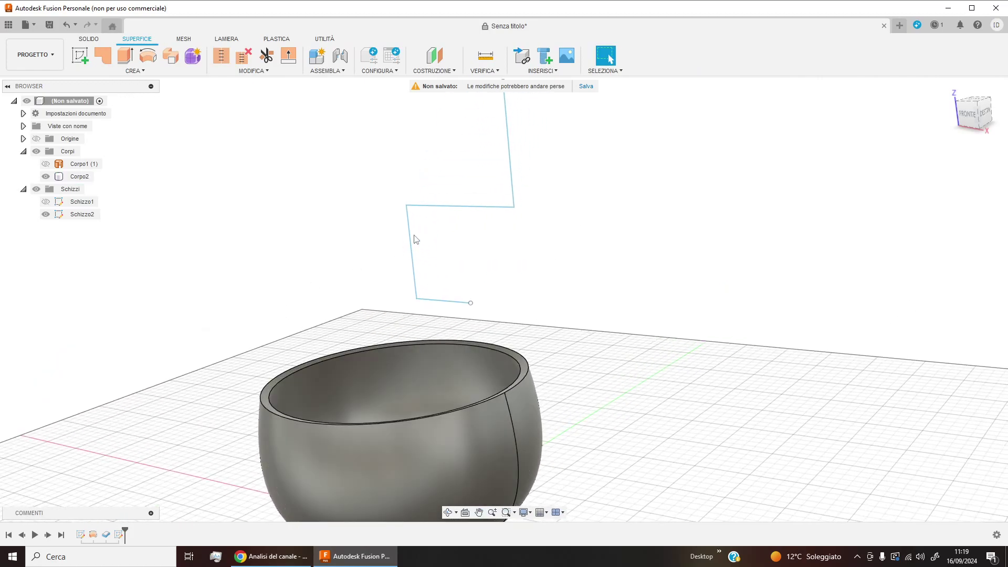
click(148, 56)
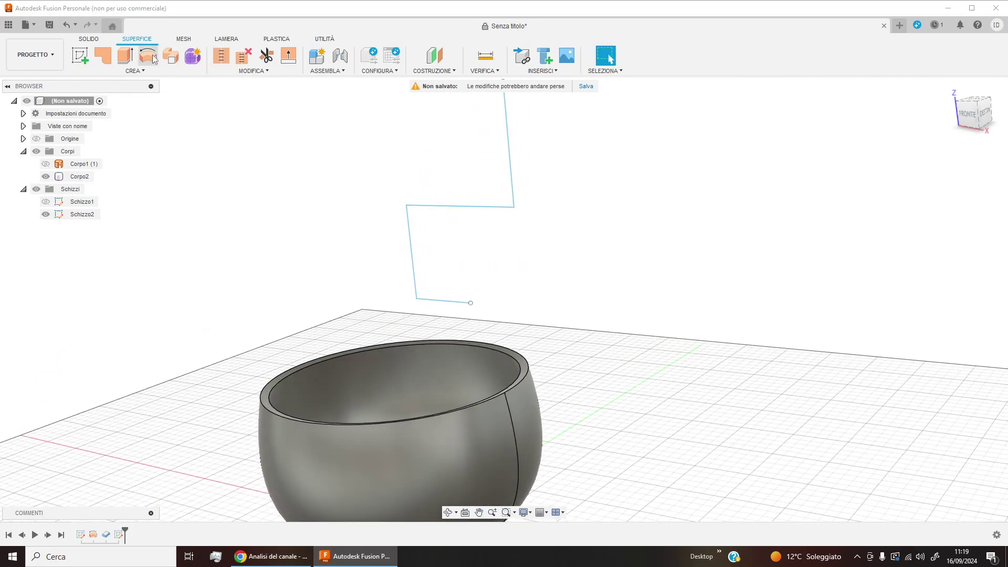
middle_drag(587, 343, 596, 281)
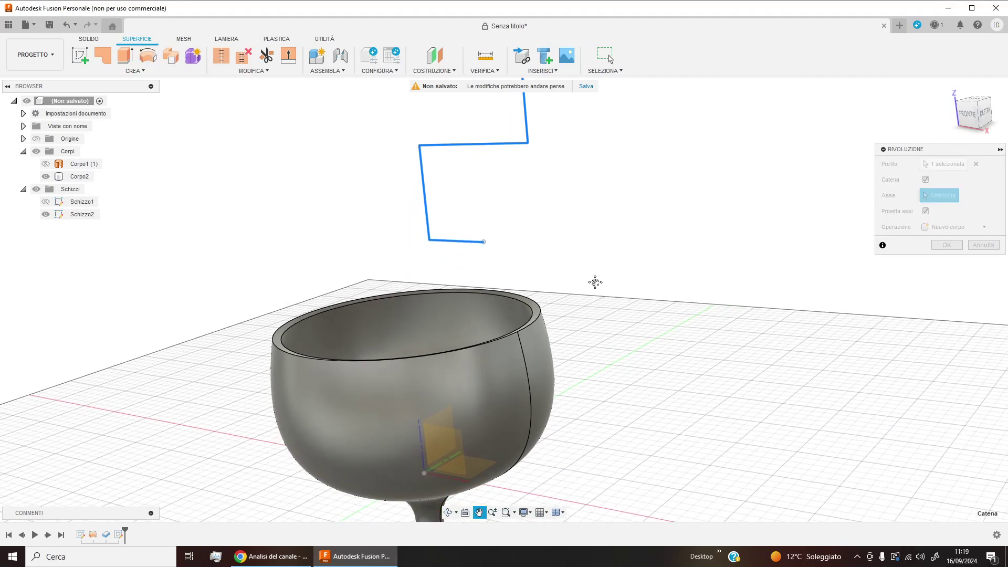
click(421, 455)
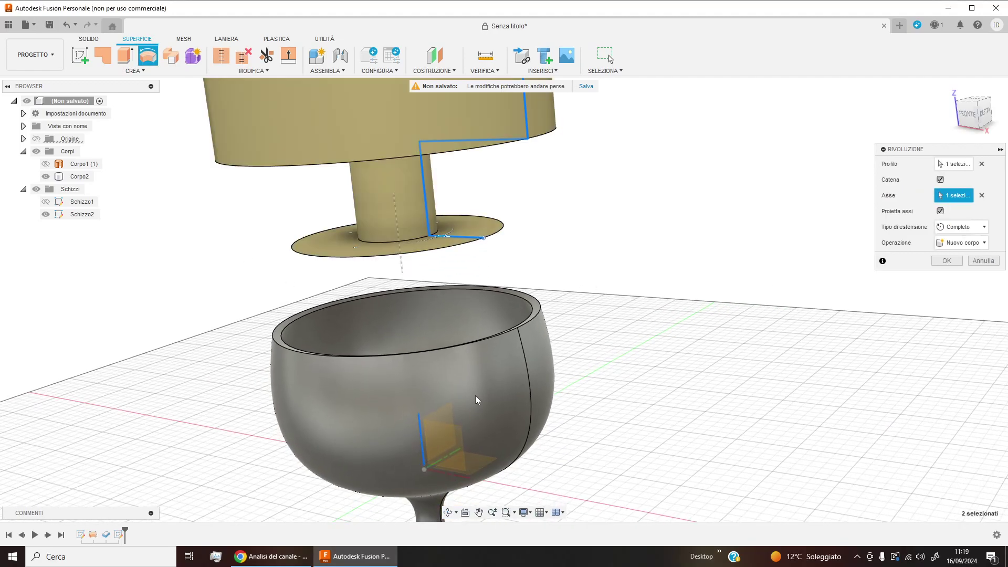
middle_drag(557, 253, 555, 355)
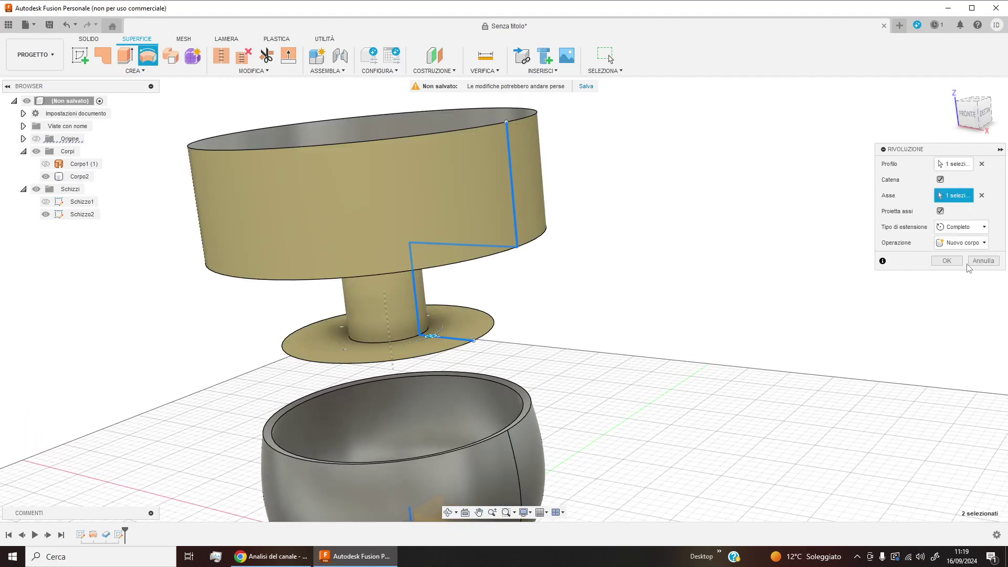
click(947, 261)
shift+middle_drag(585, 281, 611, 258)
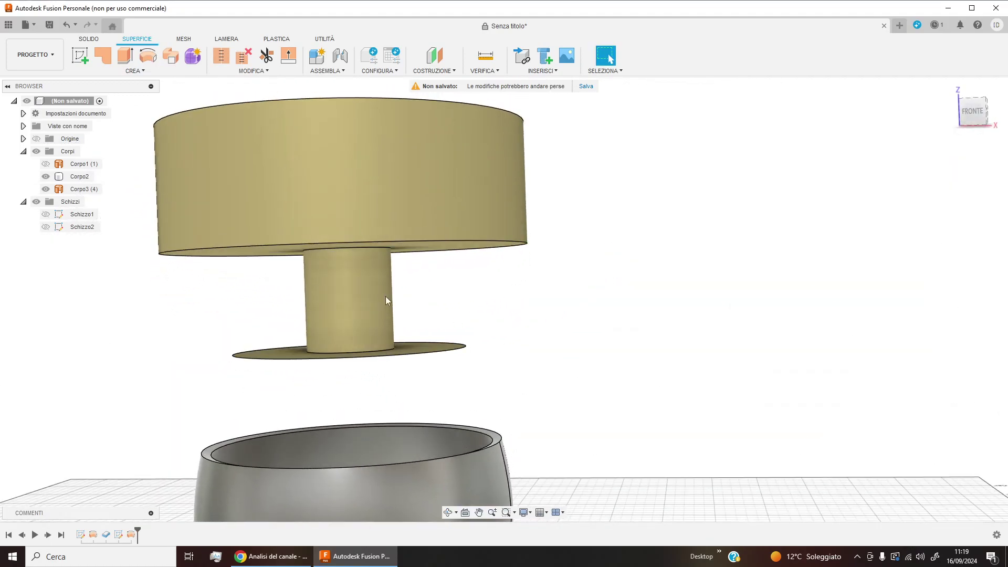
Step: Extend the base disc's outer edge outward by 13.21 mm
click(172, 178)
click(597, 315)
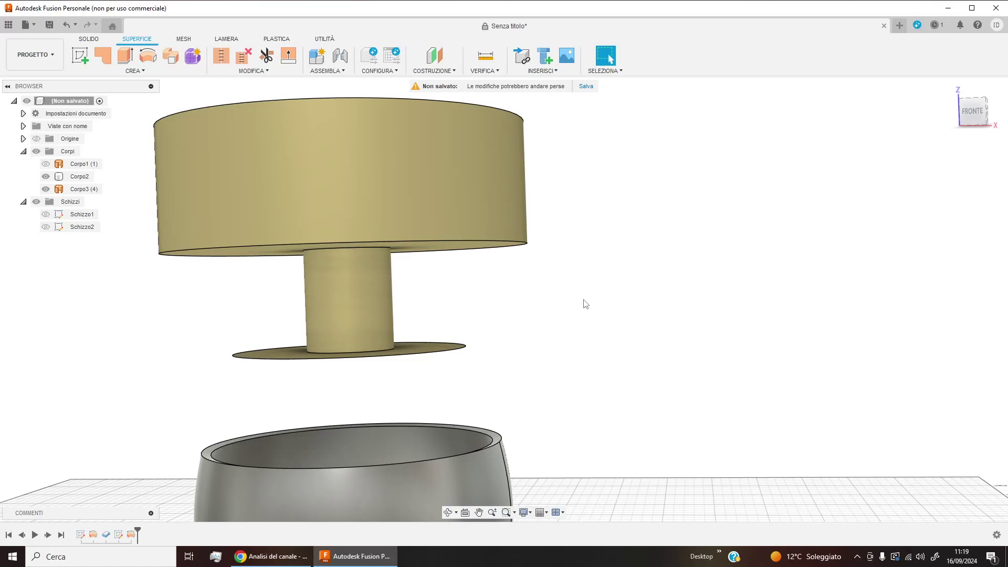
shift+middle_drag(586, 304, 581, 331)
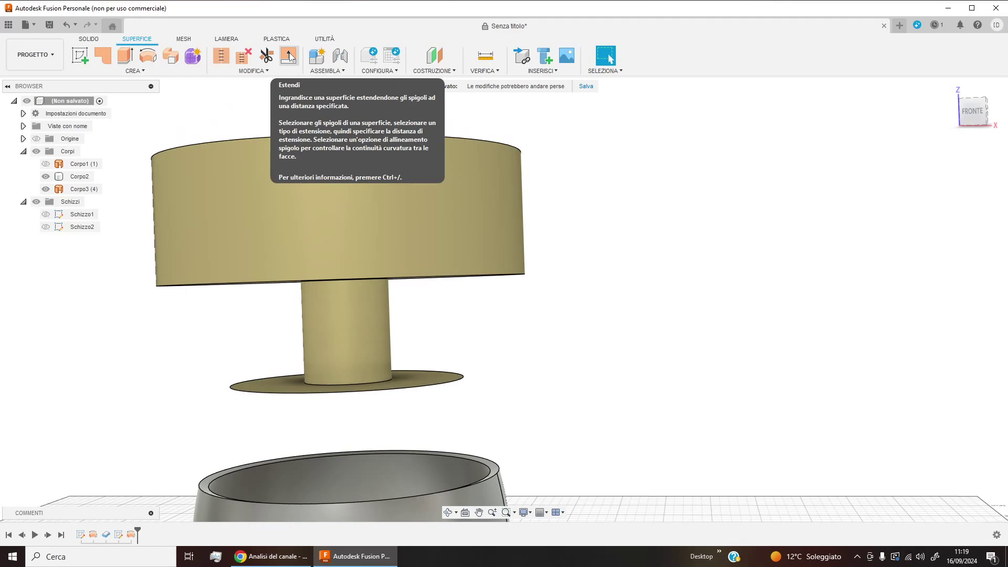
click(289, 56)
click(425, 391)
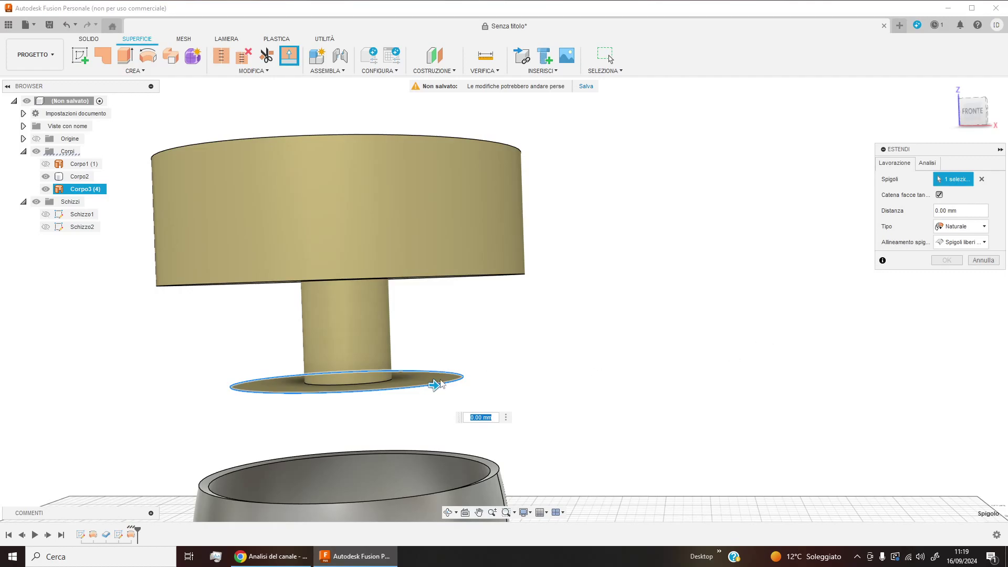
drag(440, 384, 464, 388)
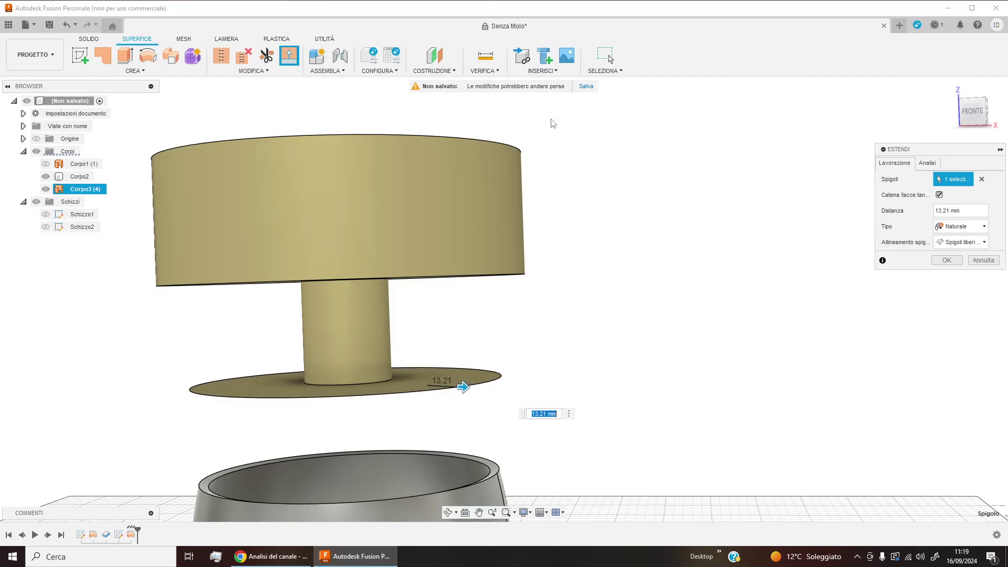
click(946, 261)
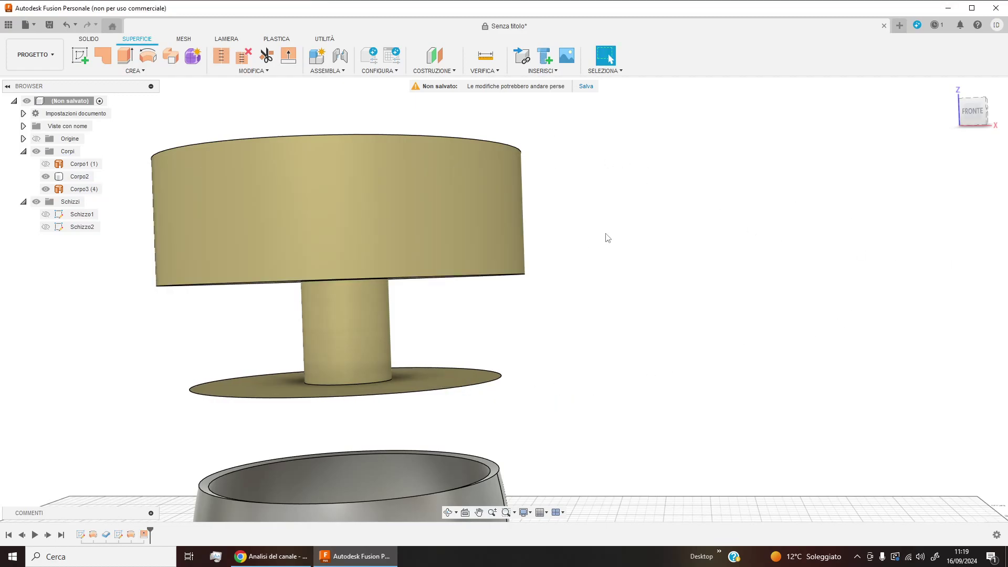
Step: Extend the cylinder's top rim upward by 6.871 mm
mouse_move(607, 239)
shift+middle_down()
mouse_move(598, 277)
mouse_move(603, 263)
shift+middle_up()
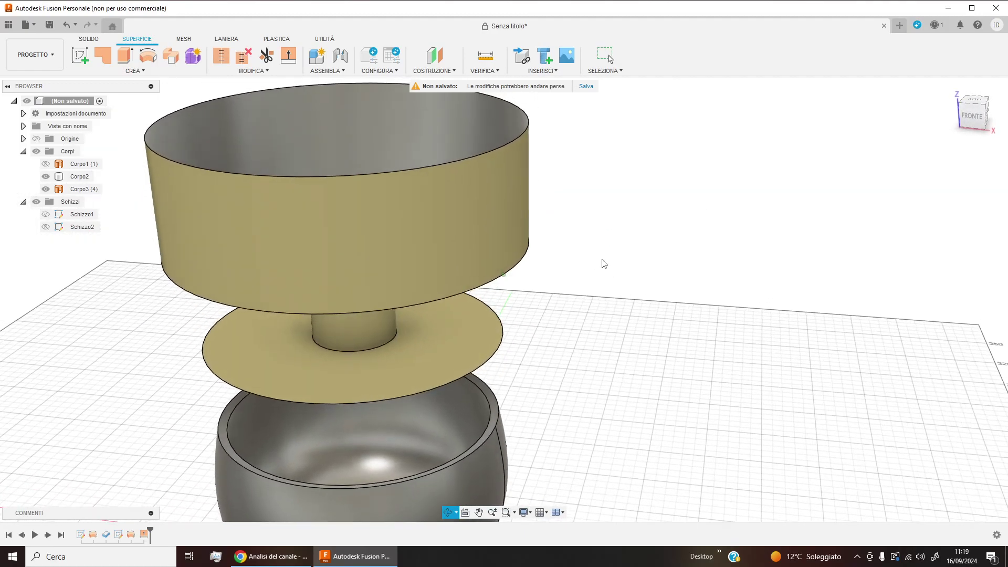
click(288, 55)
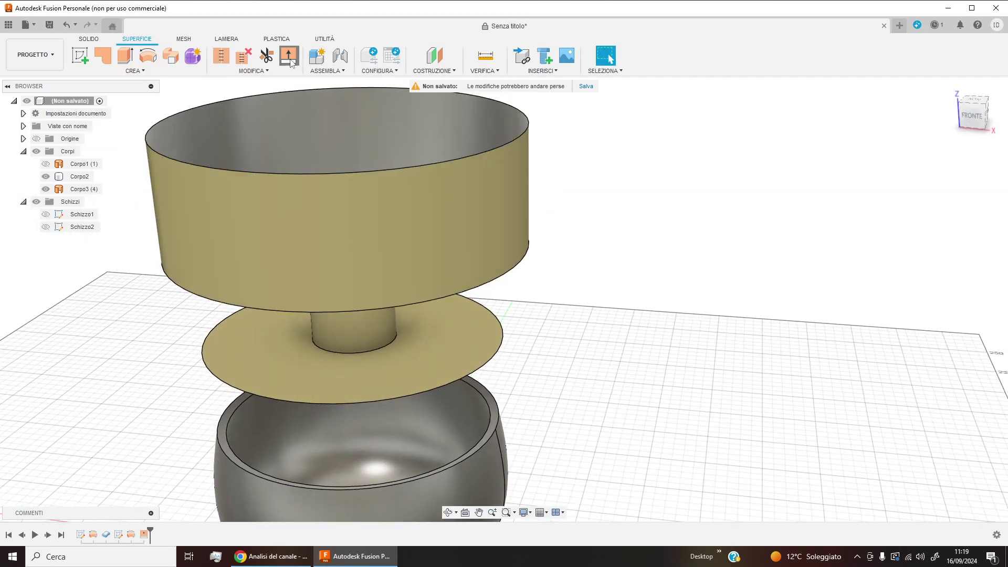
click(508, 141)
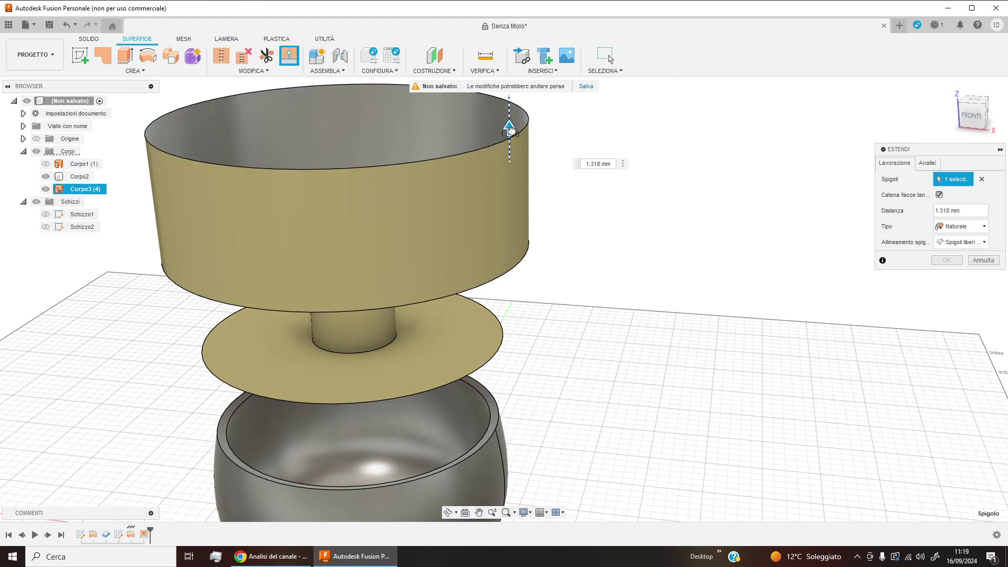
drag(508, 140, 514, 109)
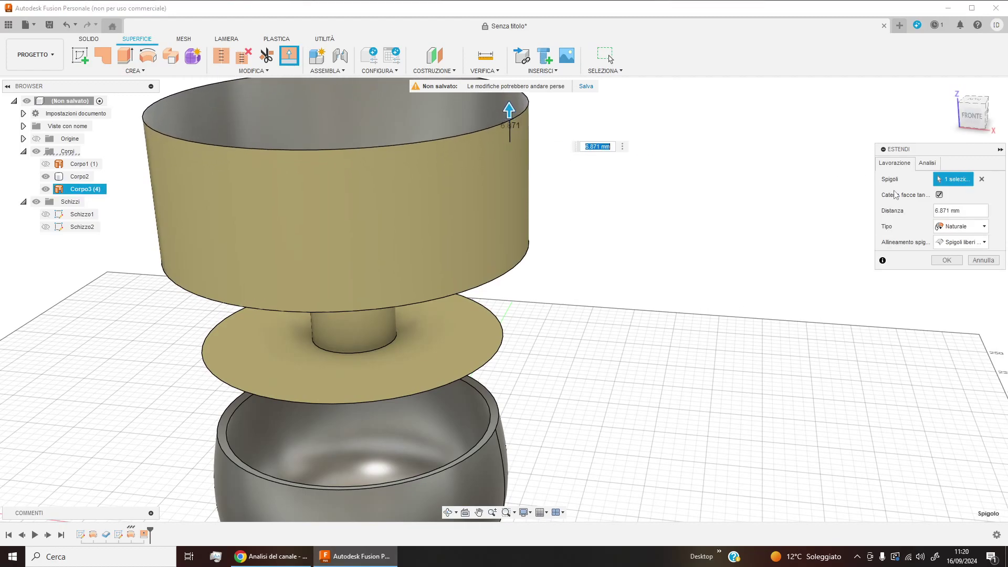
click(945, 261)
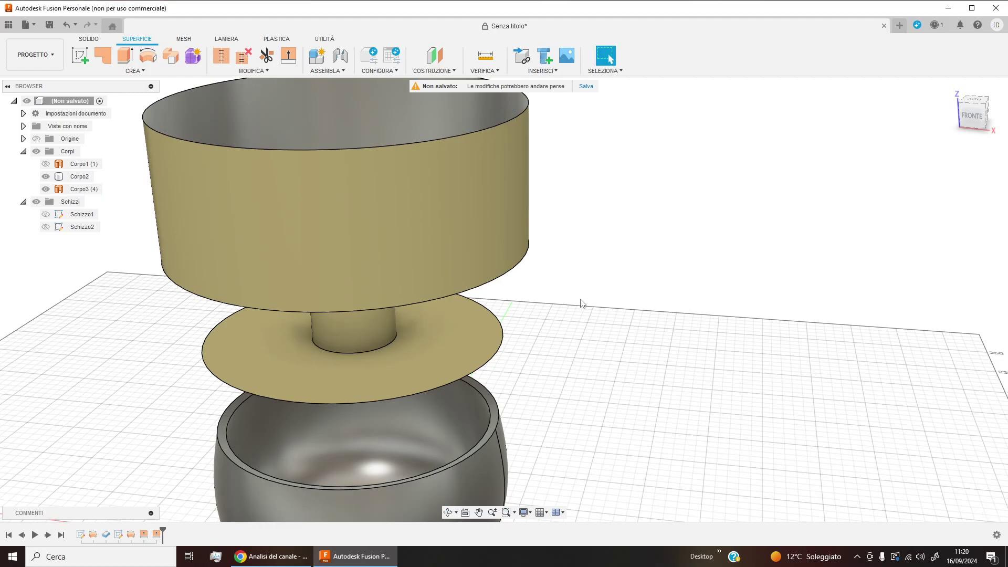
shift+middle_drag(580, 303, 586, 271)
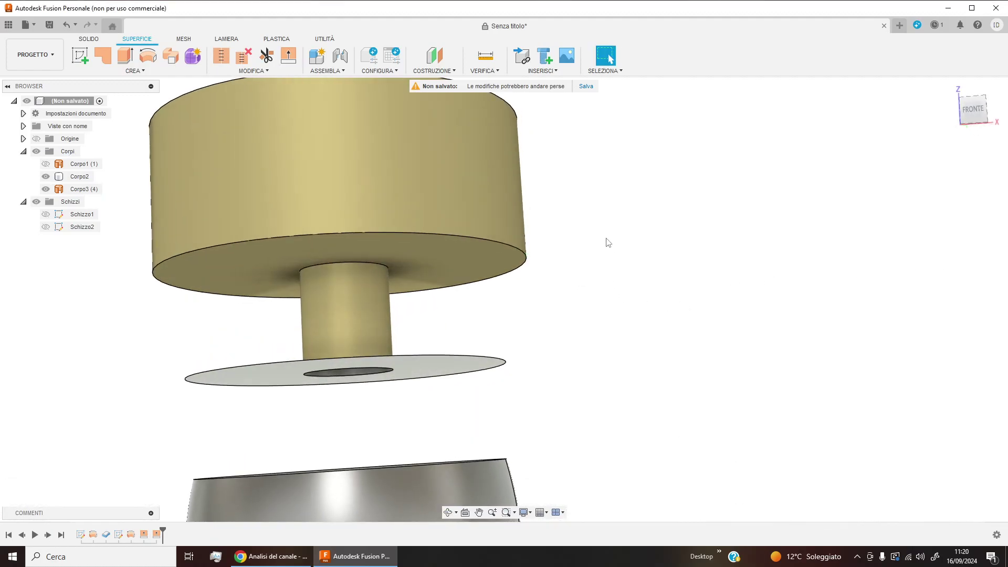
Step: Extend the disc's outer edge 3.05 mm downward using the Perpendicolare extension type
mouse_move(590, 242)
shift+middle_down()
mouse_move(599, 229)
mouse_move(599, 252)
mouse_move(599, 238)
shift+middle_up()
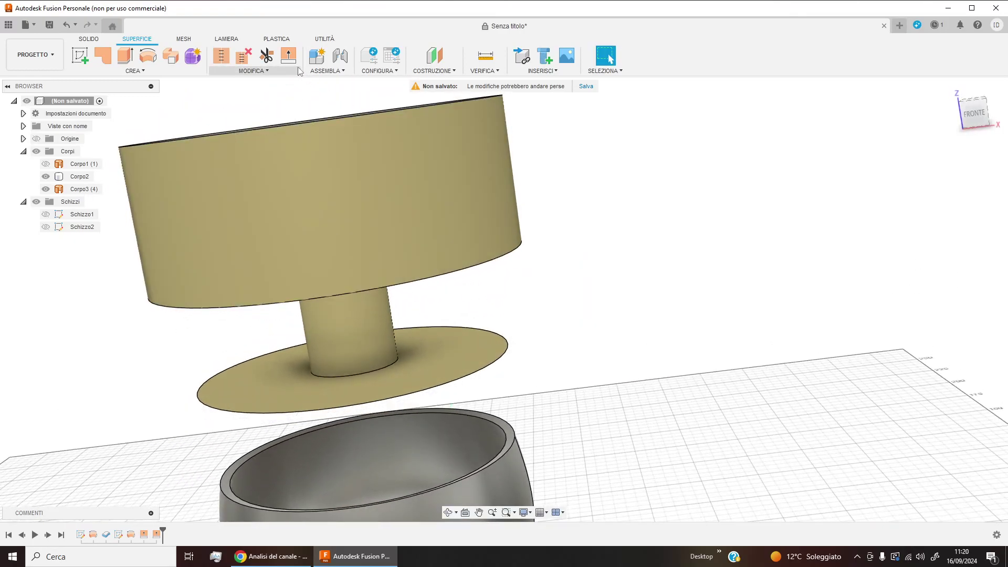
click(289, 57)
click(497, 369)
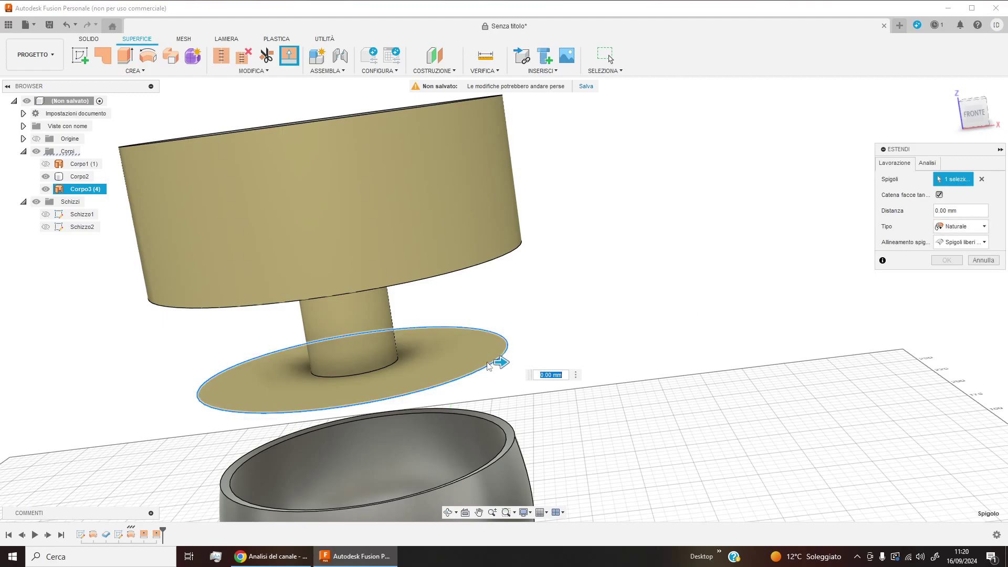
click(952, 230)
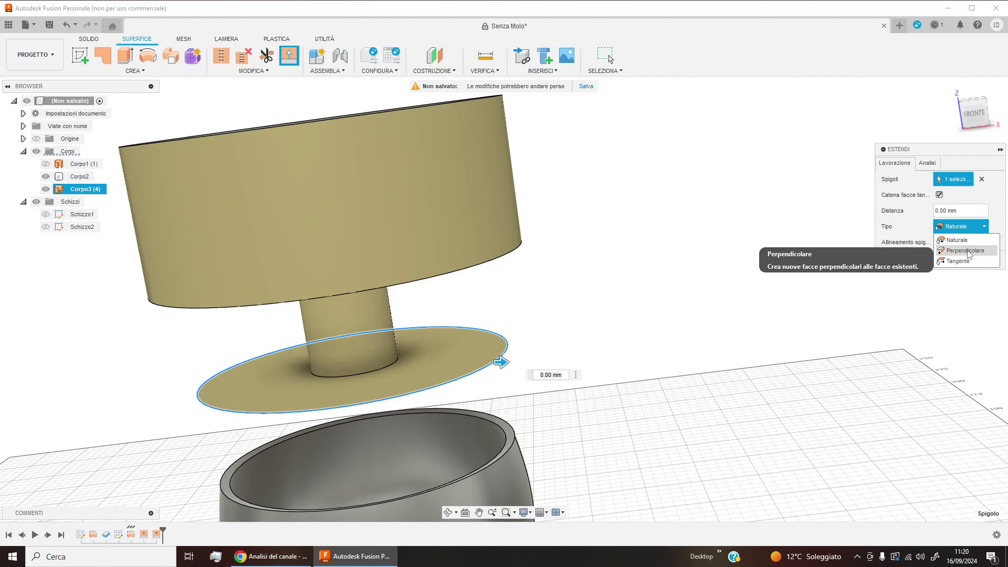
click(968, 251)
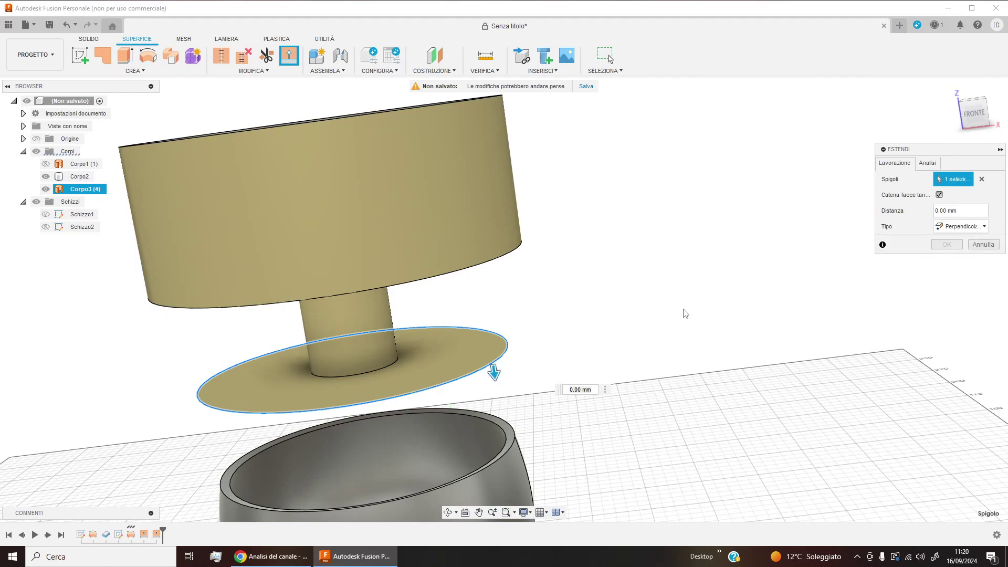
drag(492, 373, 495, 382)
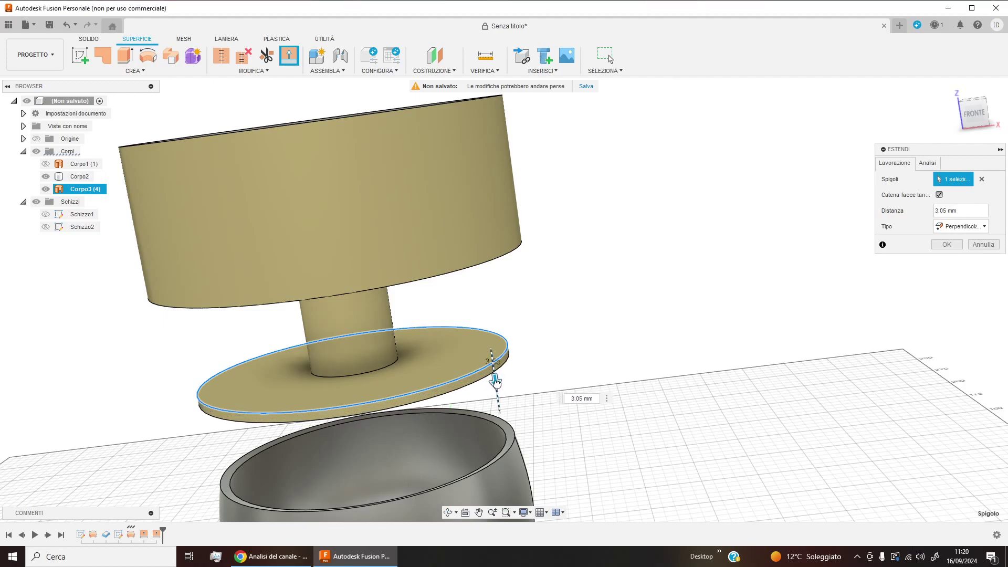
click(946, 244)
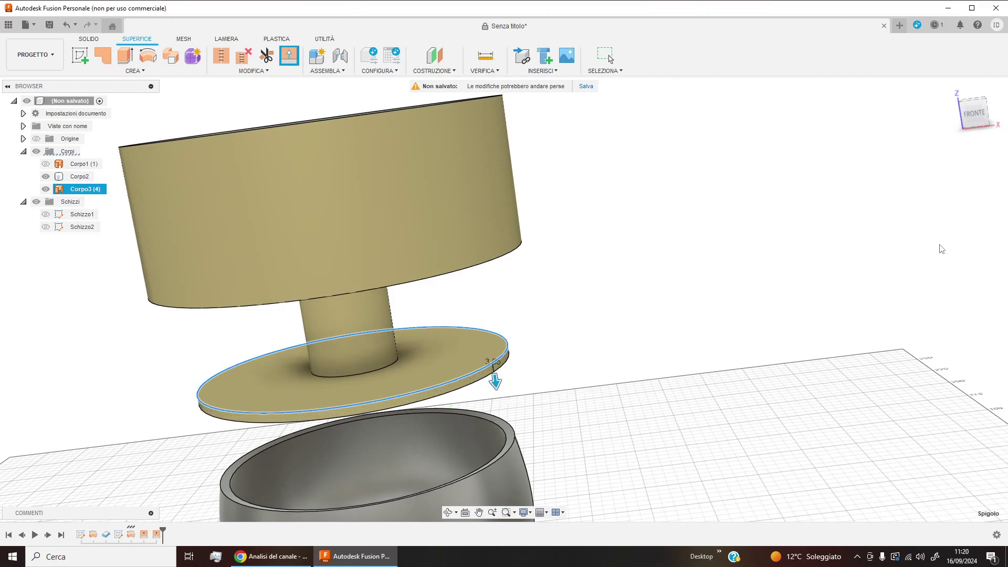
shift+middle_drag(596, 224, 606, 228)
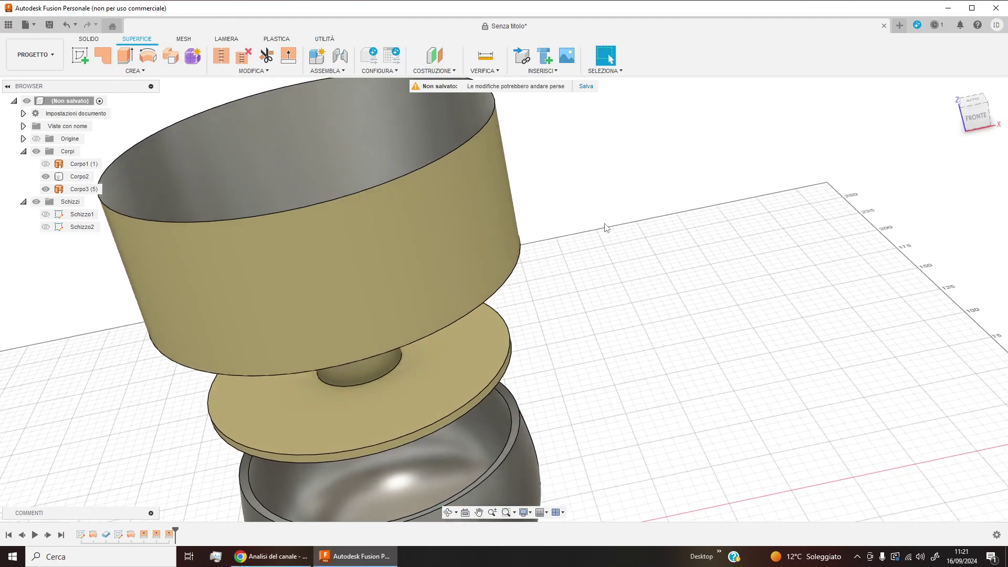
Step: Extend the cup's top rim 11.446 mm outward into a flat Perpendicolare flange
click(288, 55)
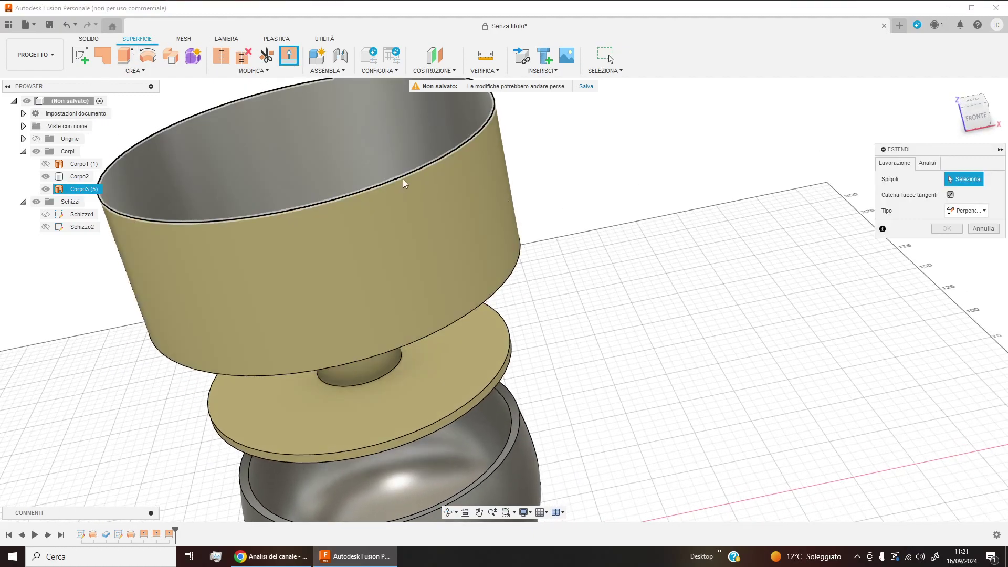
click(400, 175)
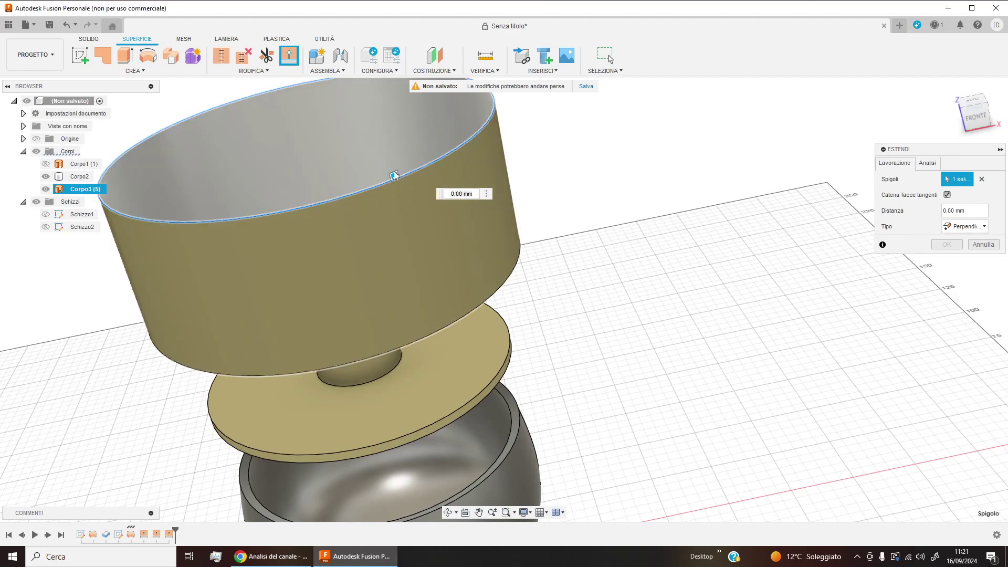
drag(405, 178, 418, 181)
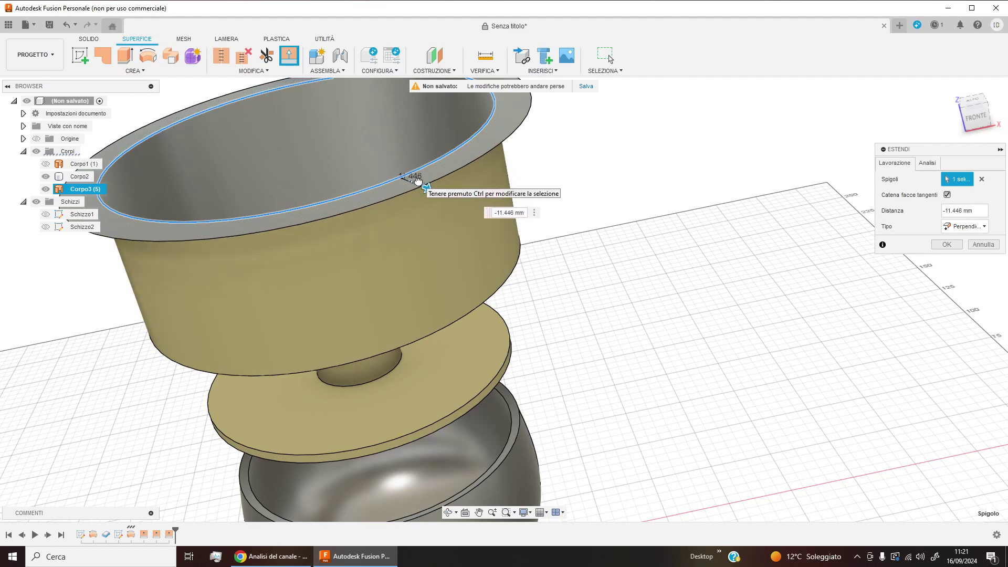
click(937, 245)
mouse_move(568, 274)
shift+middle_down()
mouse_move(522, 241)
mouse_move(502, 263)
mouse_move(580, 213)
mouse_move(581, 231)
shift+middle_up()
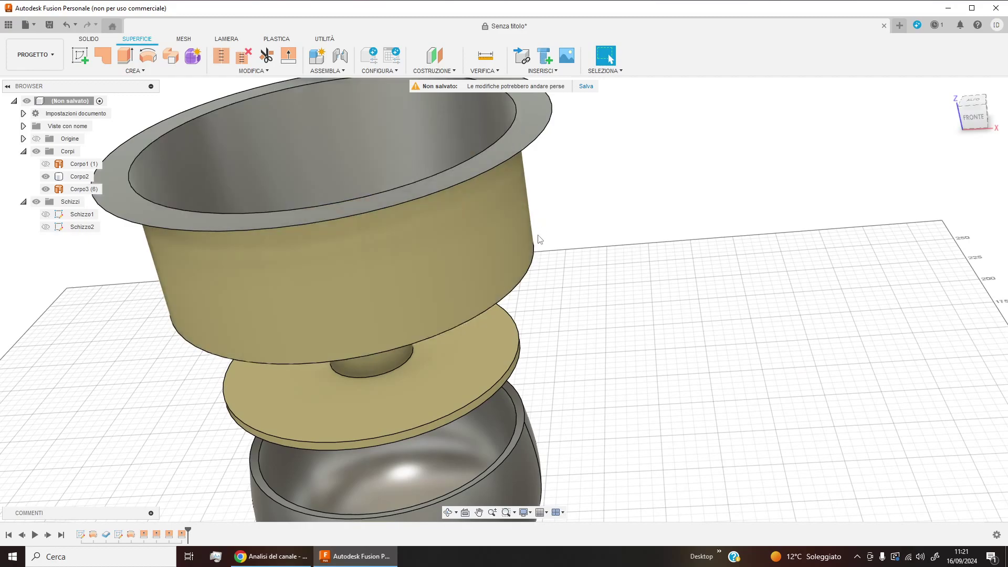
click(497, 232)
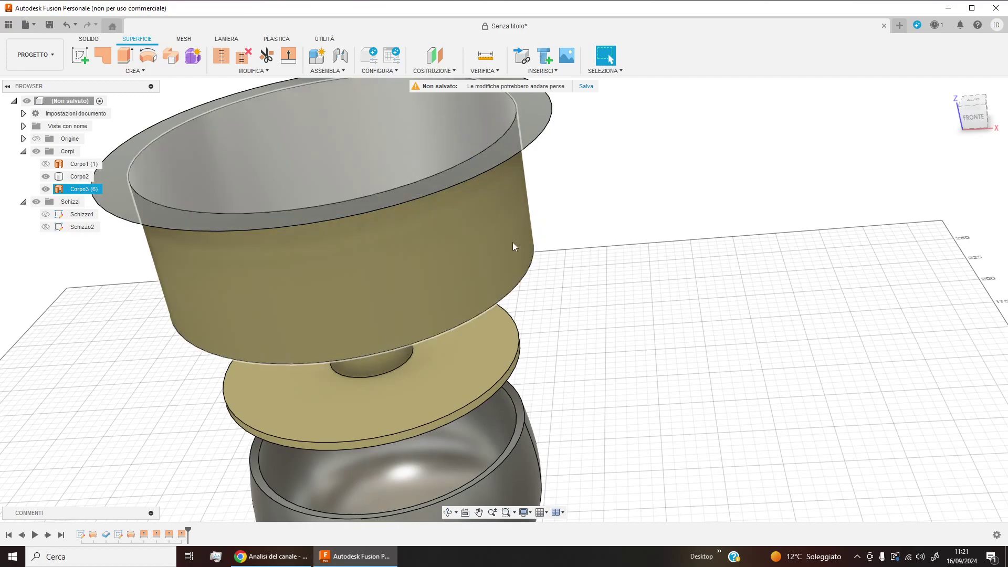
click(702, 297)
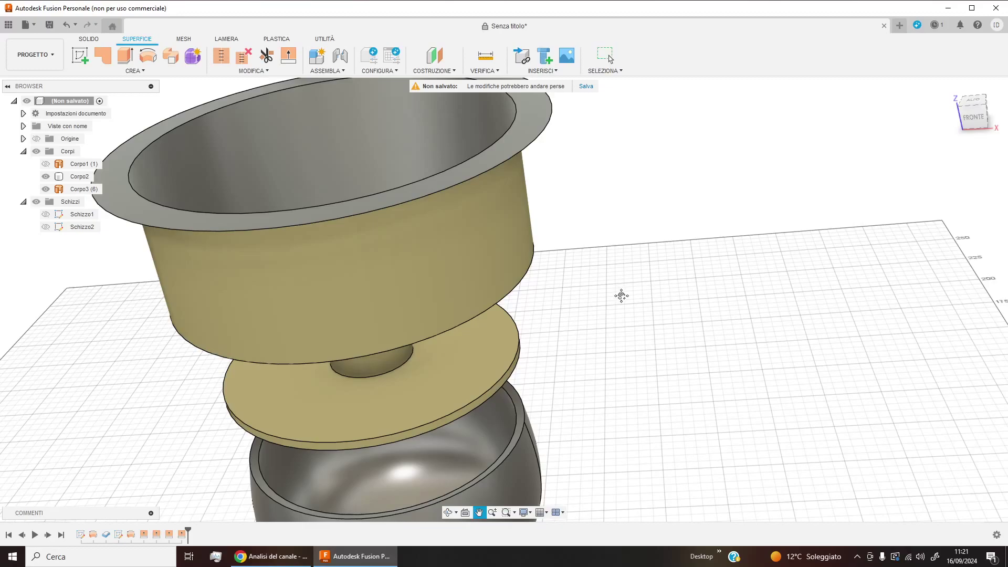
middle_drag(621, 293, 635, 306)
Step: Round the cup's bottom edge into the stem with a 24.213 mm fillet
click(268, 76)
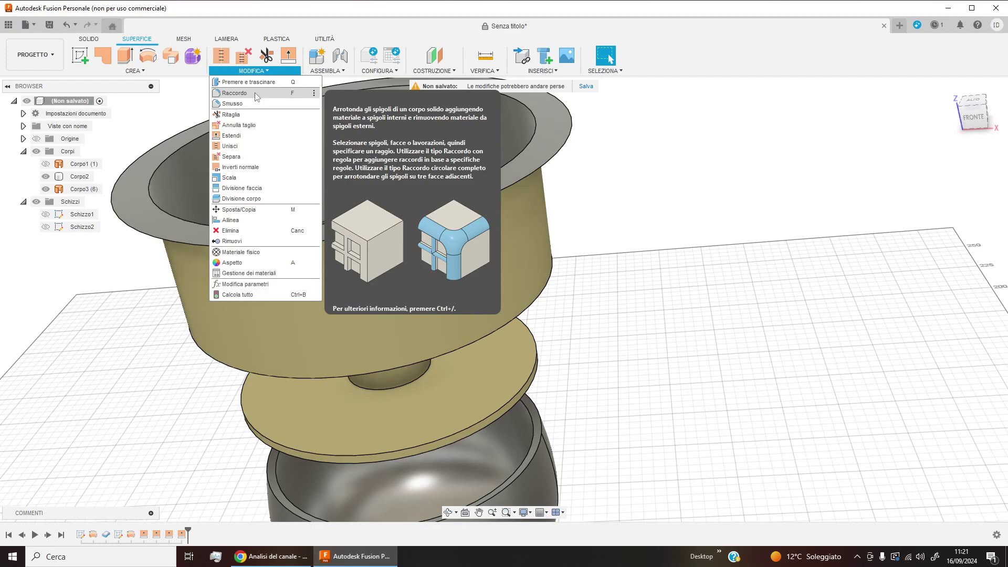
click(257, 94)
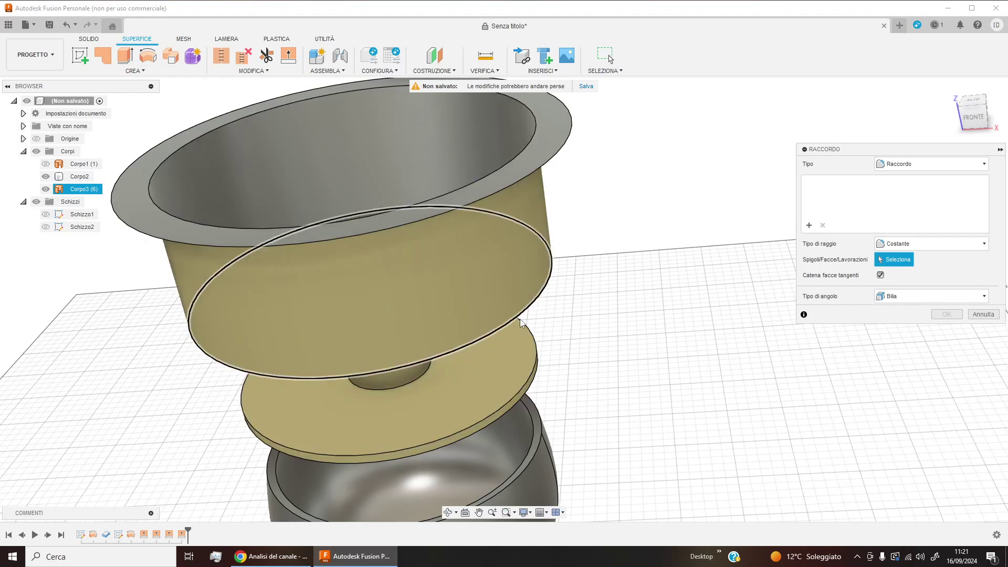
click(520, 318)
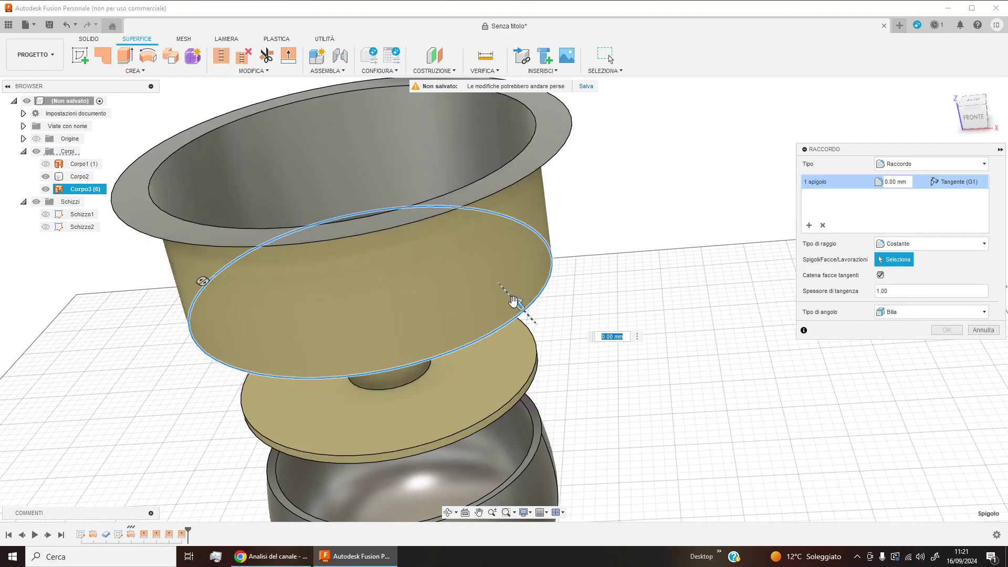
drag(513, 301, 508, 293)
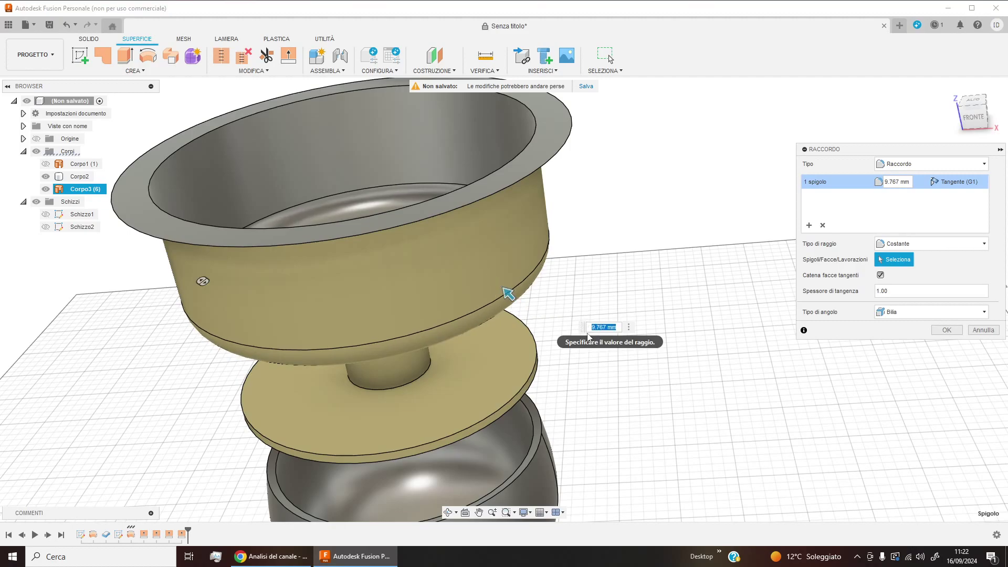
shift+middle_drag(595, 339, 521, 322)
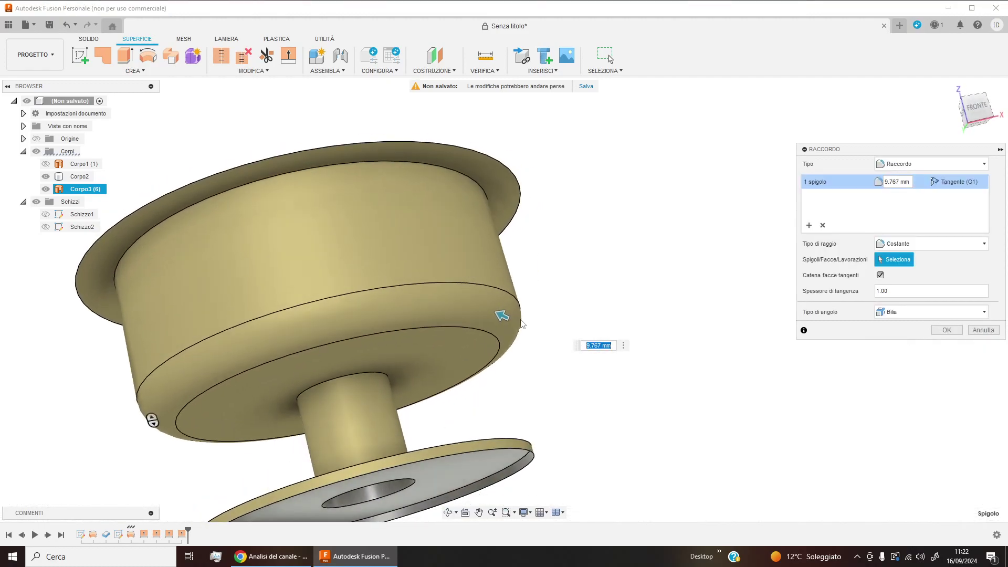
drag(501, 316, 484, 309)
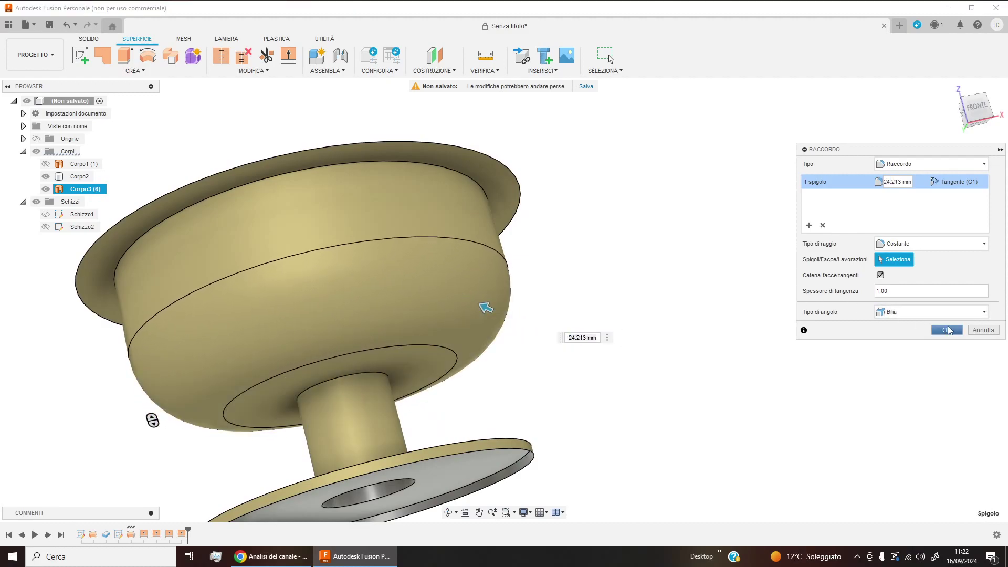
click(946, 330)
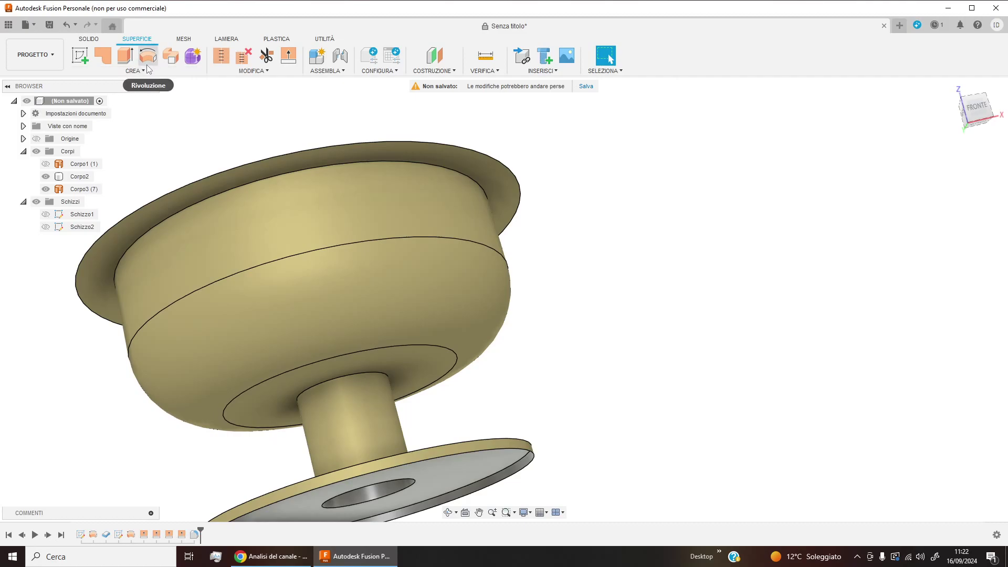
Step: Blend the top flange into the cup wall with a 20.111 mm fillet
click(275, 73)
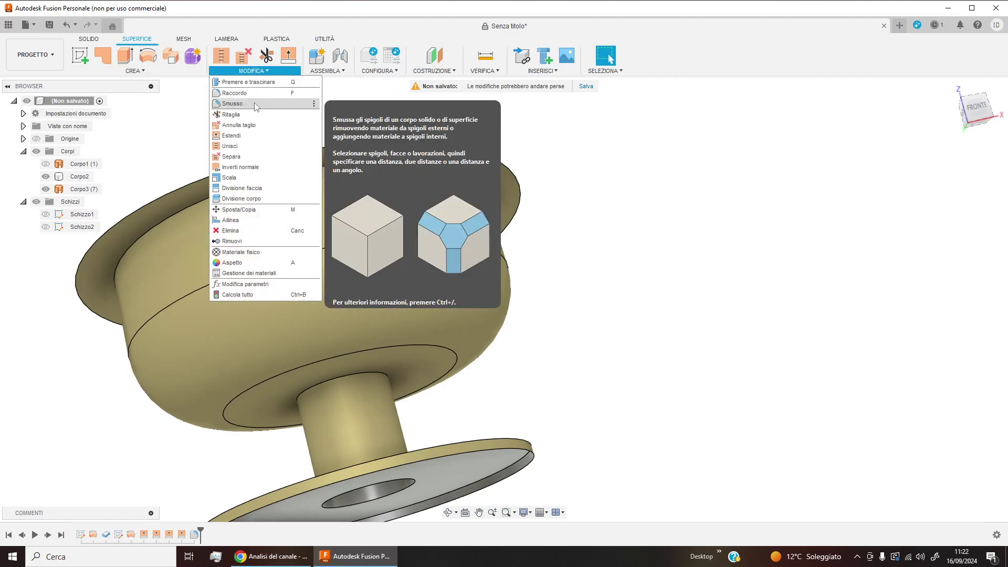
click(247, 93)
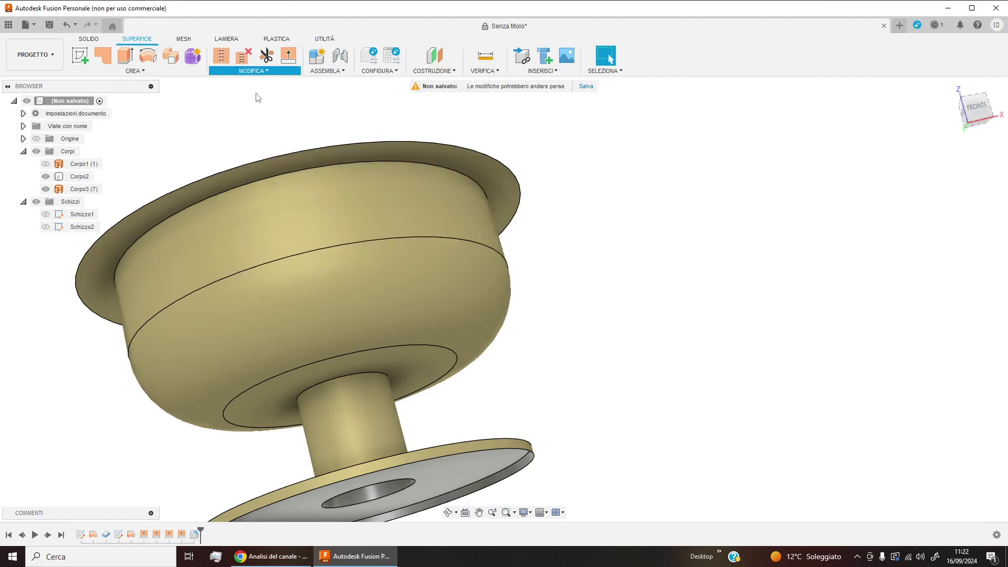
click(419, 167)
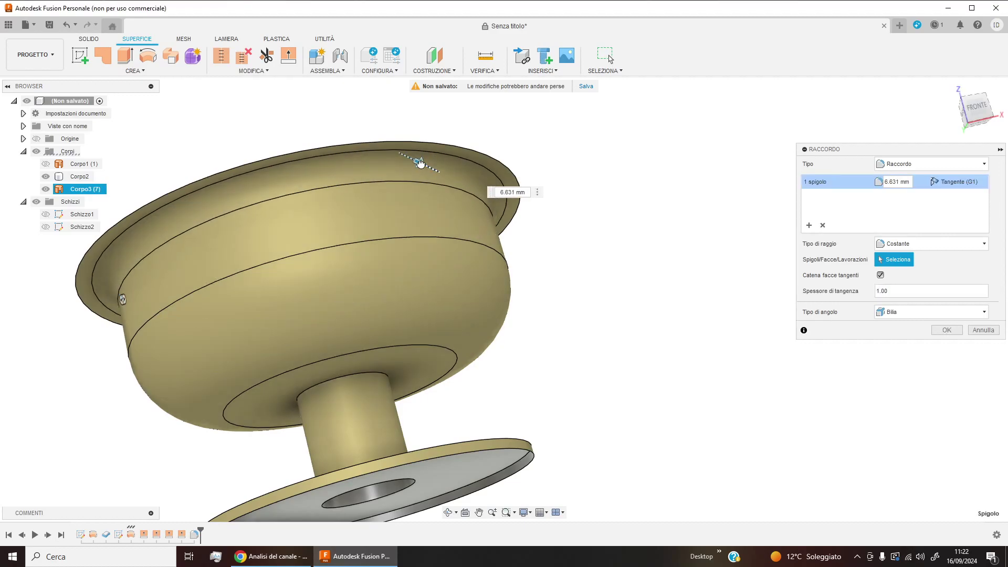
drag(420, 162, 430, 168)
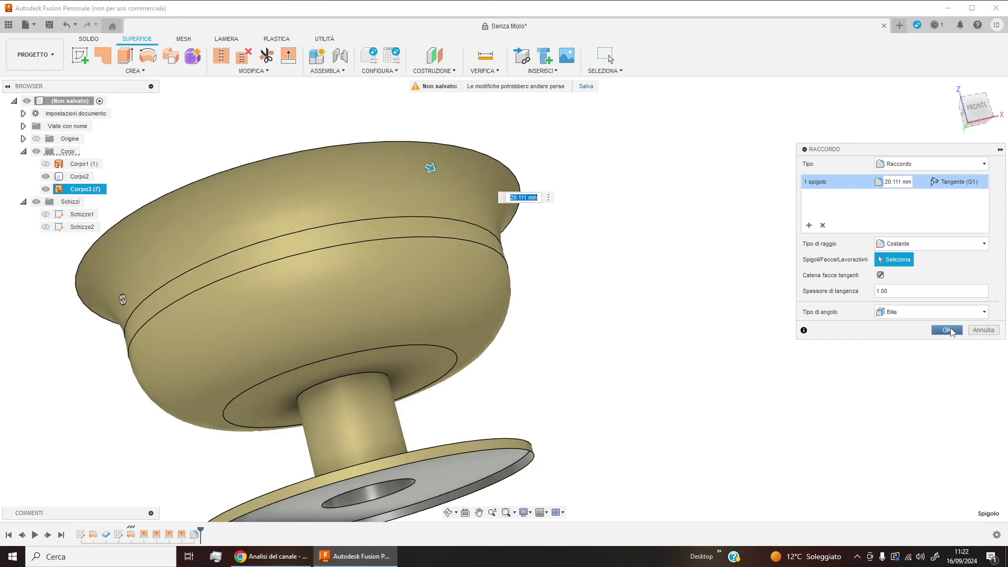
click(947, 331)
mouse_move(567, 213)
shift+middle_down()
mouse_move(567, 243)
mouse_move(607, 251)
shift+middle_up()
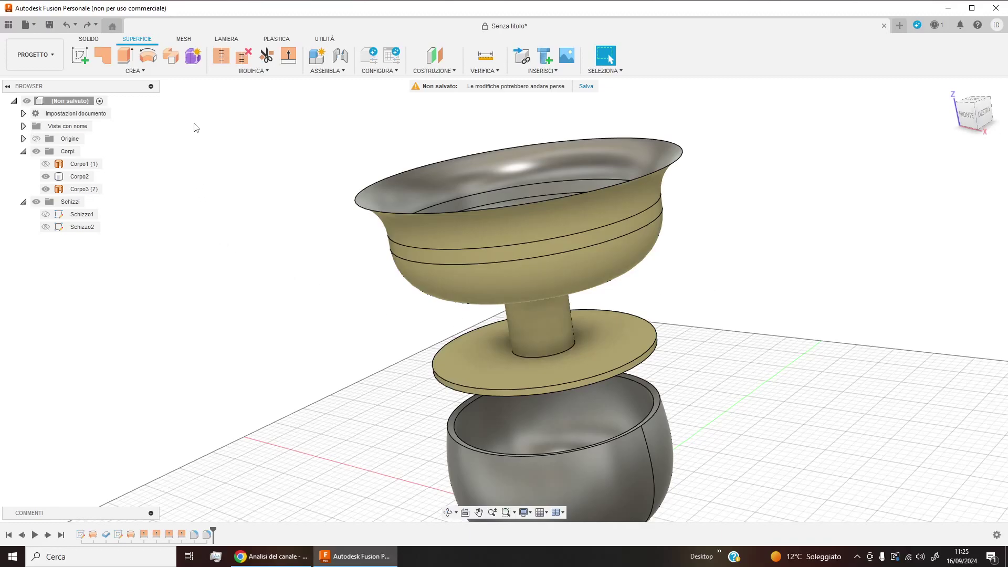
Step: Extend the goblet's rim edge tangentially by 15.133 mm into a wider lip
click(293, 56)
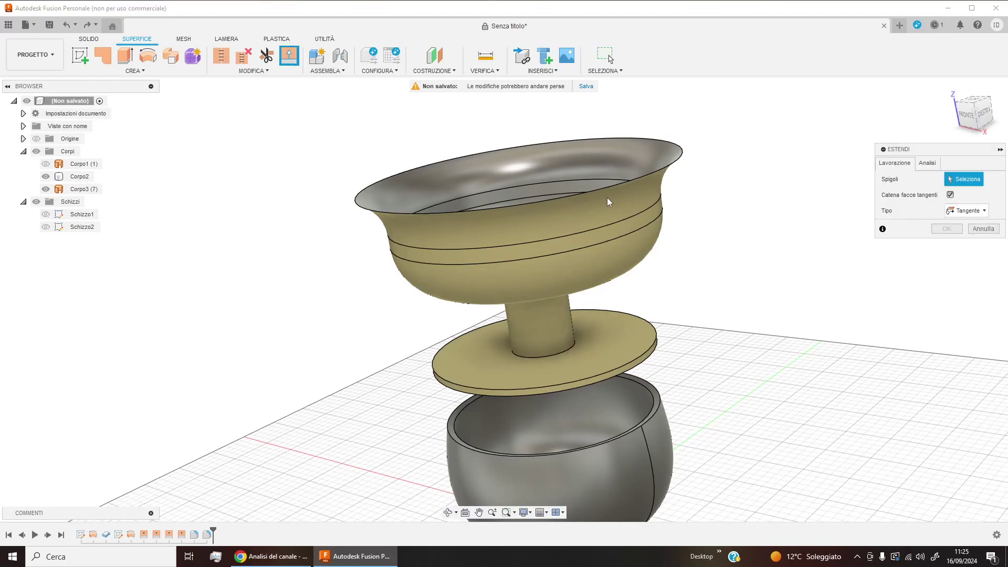
click(643, 180)
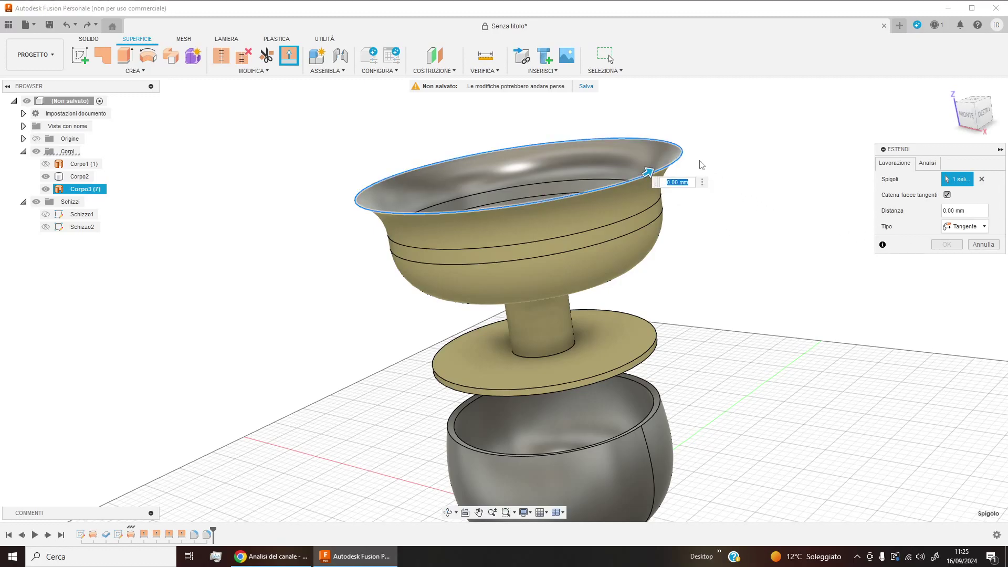
click(962, 232)
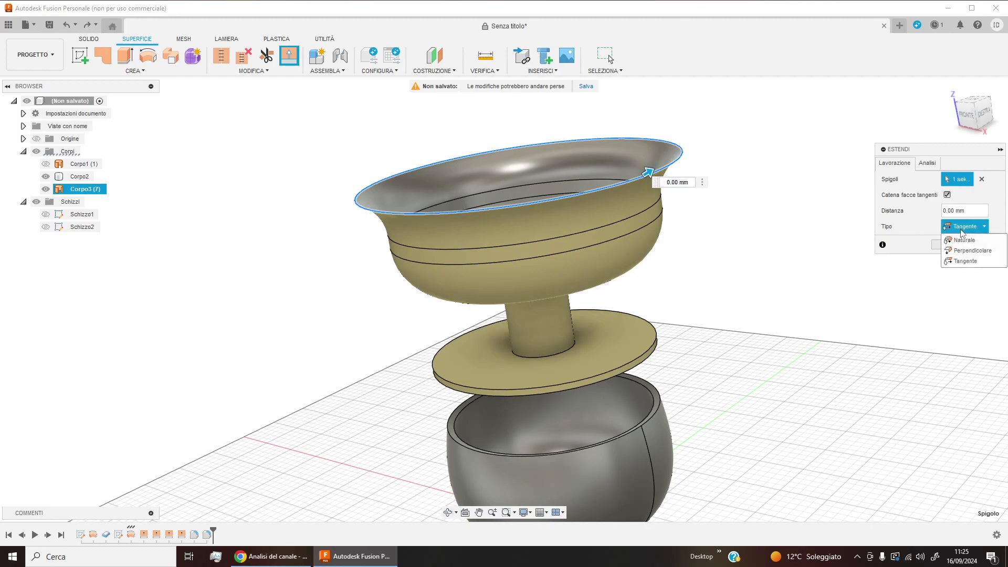
click(964, 239)
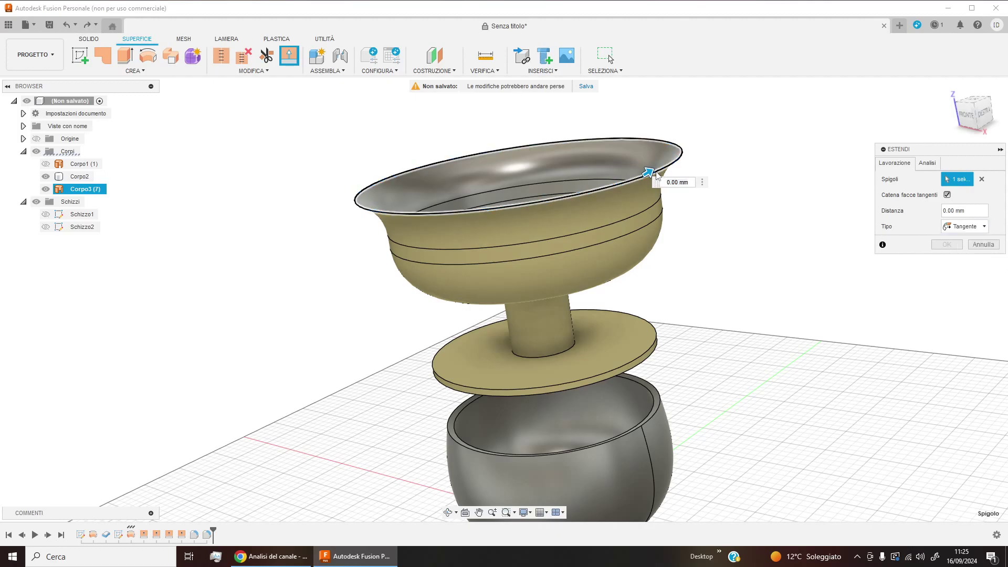
drag(649, 172, 674, 156)
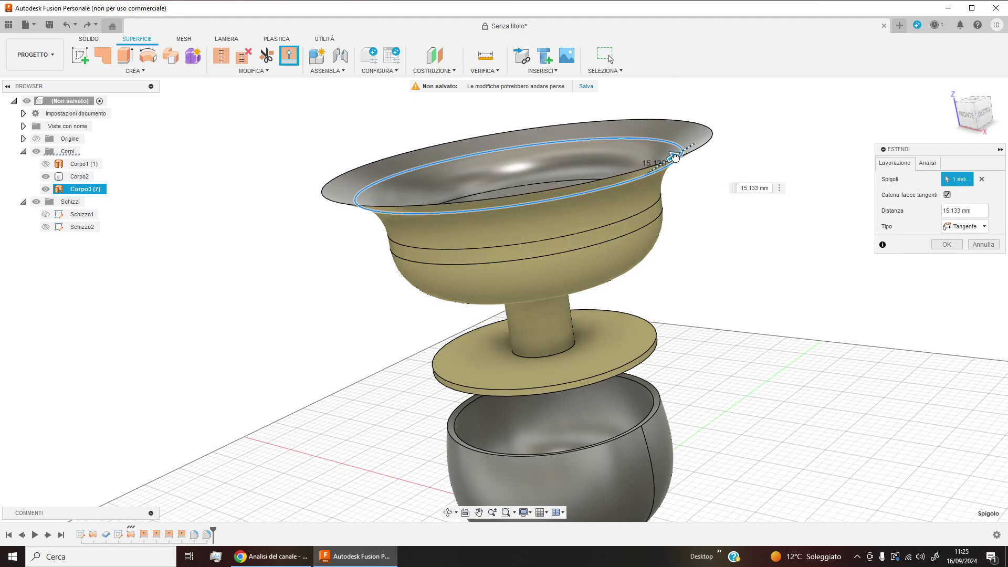
click(938, 246)
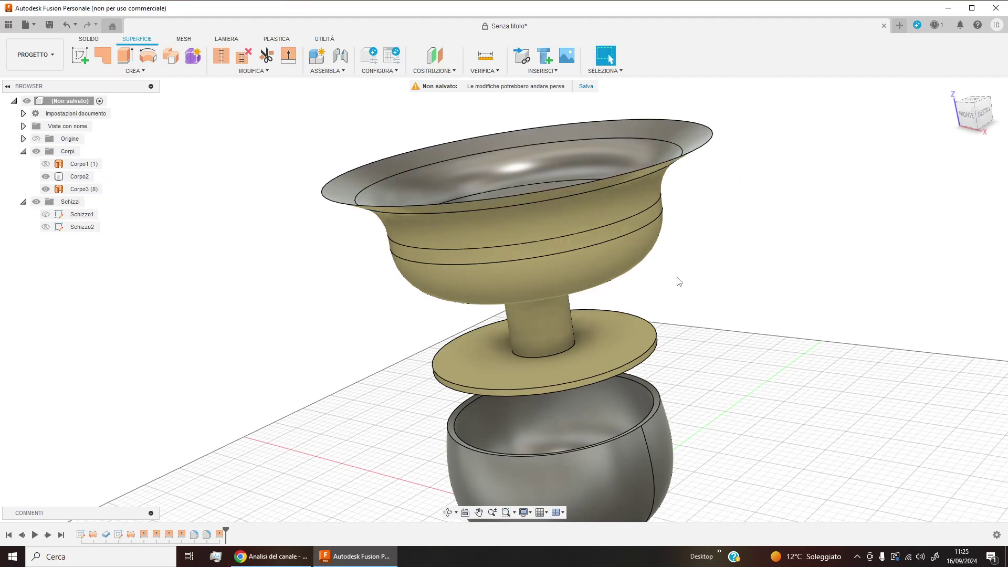
Step: Fillet the edge where the stem meets the bowl with a 10.529 mm radius
shift+middle_drag(633, 280, 619, 246)
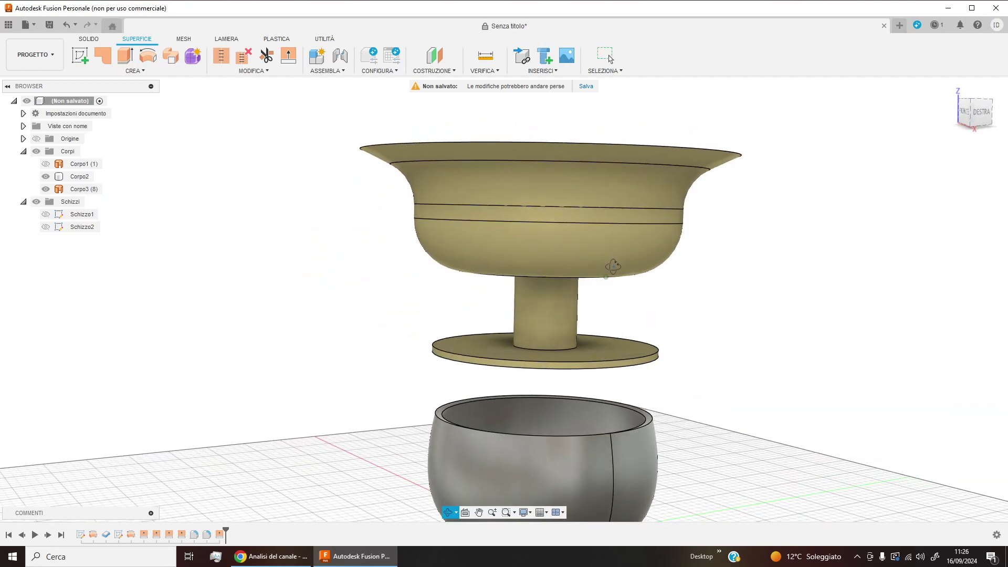
shift+middle_drag(619, 246, 190, 215)
click(251, 70)
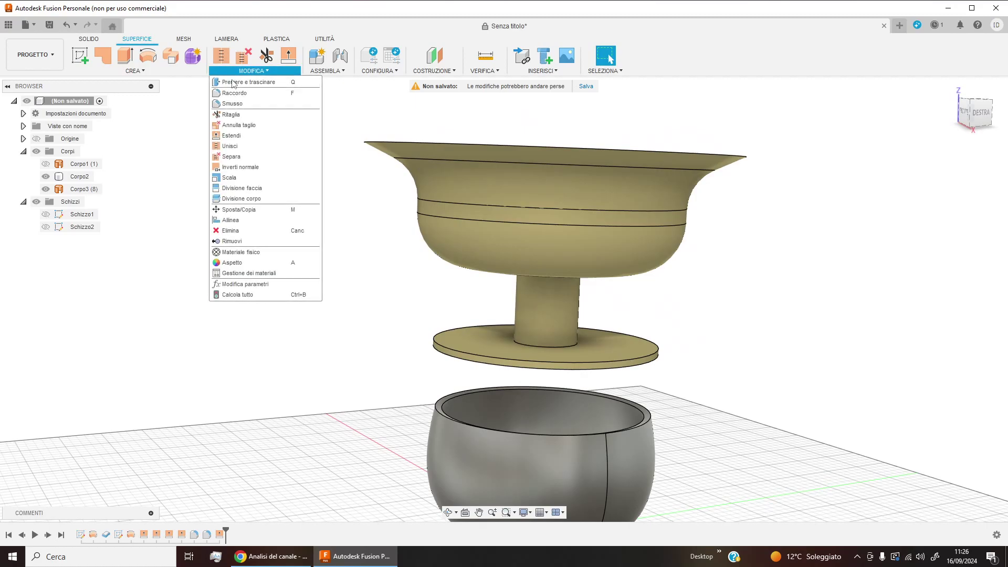
click(235, 90)
shift+middle_drag(596, 308, 575, 247)
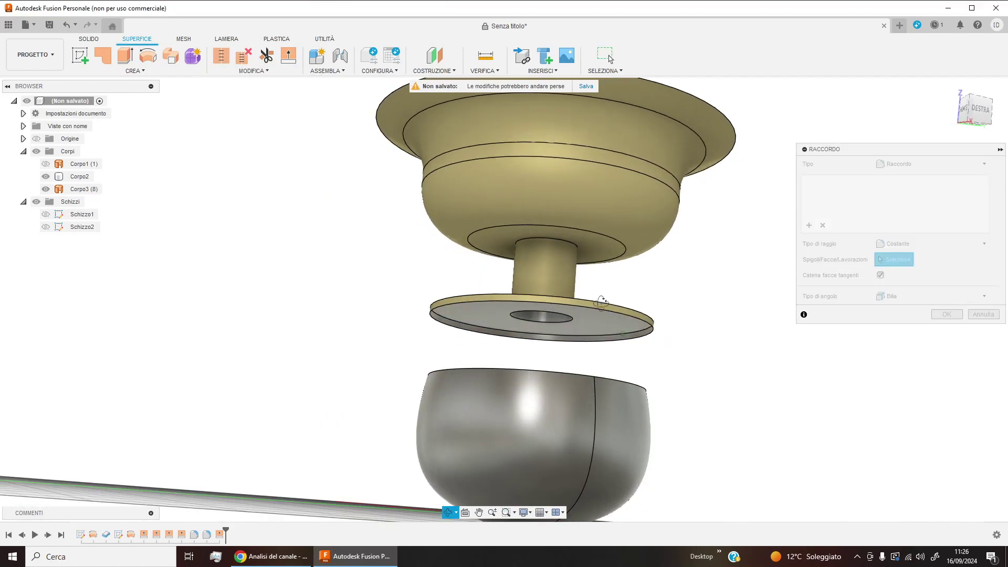
click(578, 236)
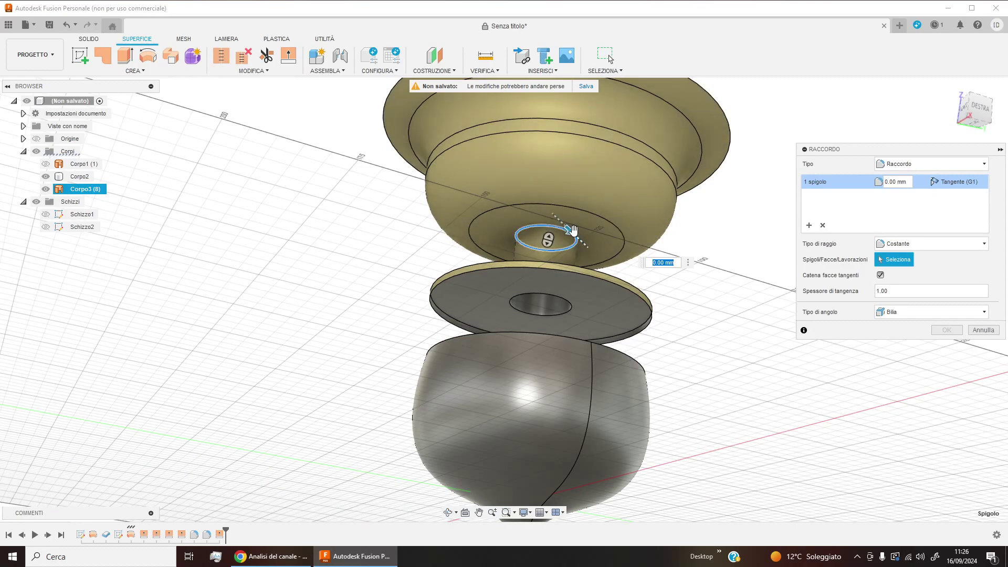
drag(579, 240, 578, 238)
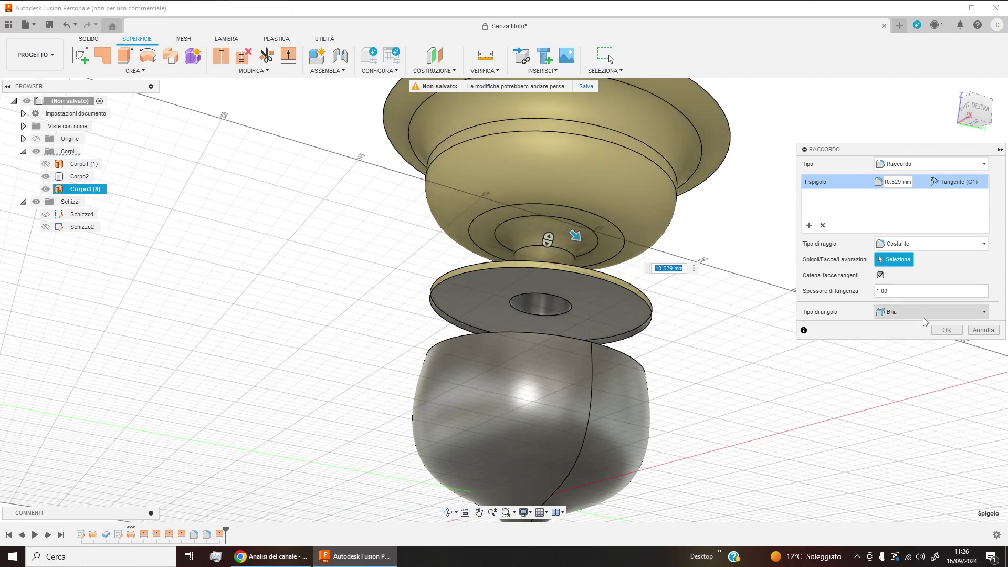
click(934, 330)
Step: Fillet the edge where the stem meets the base disc with a 16.517 mm radius
shift+middle_drag(676, 268, 663, 293)
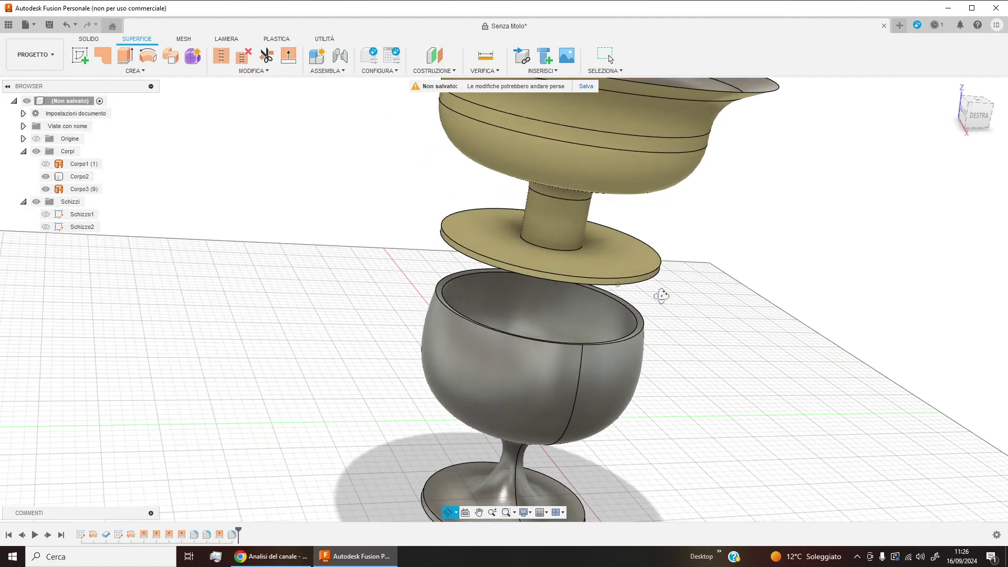
click(242, 74)
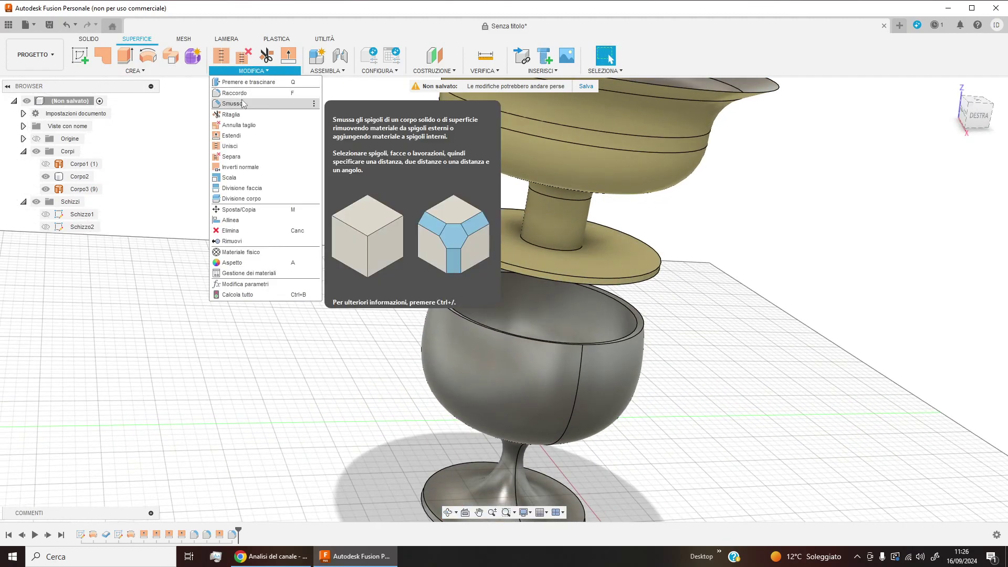
click(246, 92)
click(543, 245)
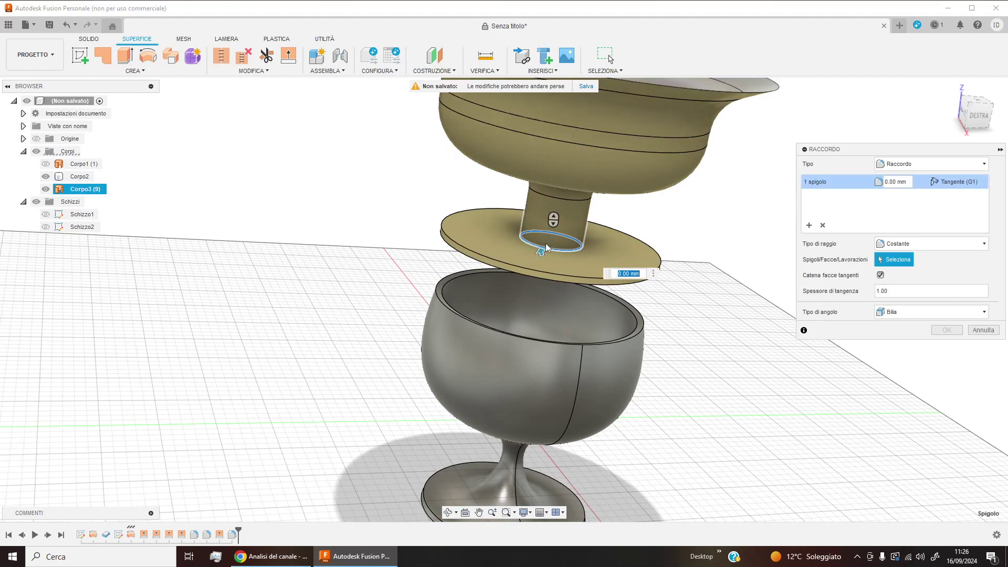
drag(543, 249, 547, 219)
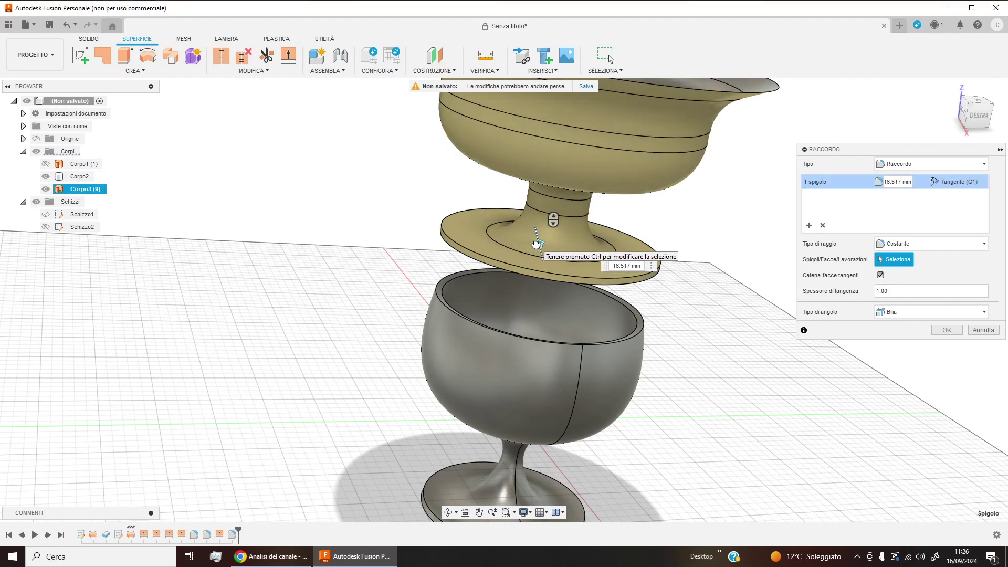
click(945, 331)
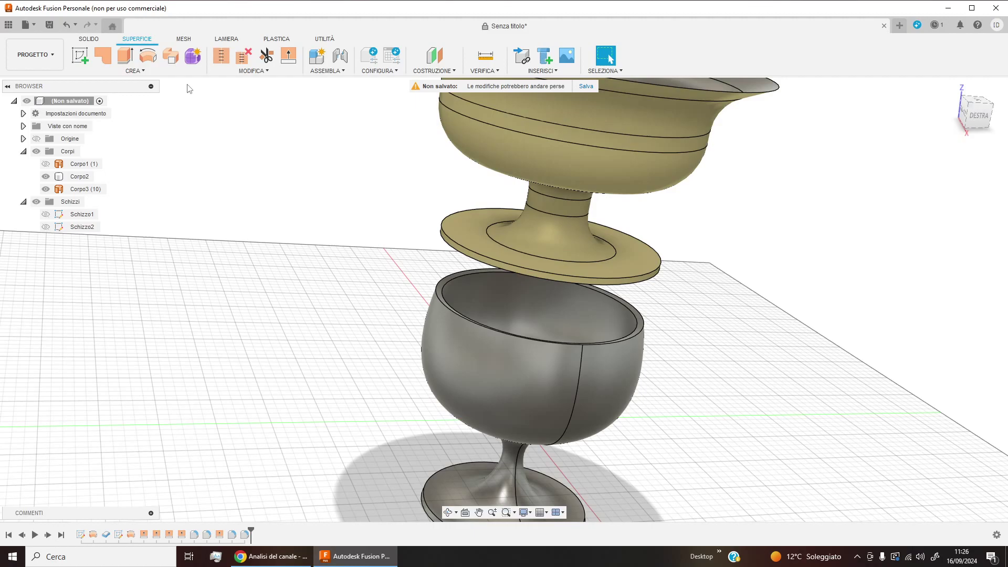
Step: Round the base disc's outer edge with a small 1.789 mm fillet
click(212, 68)
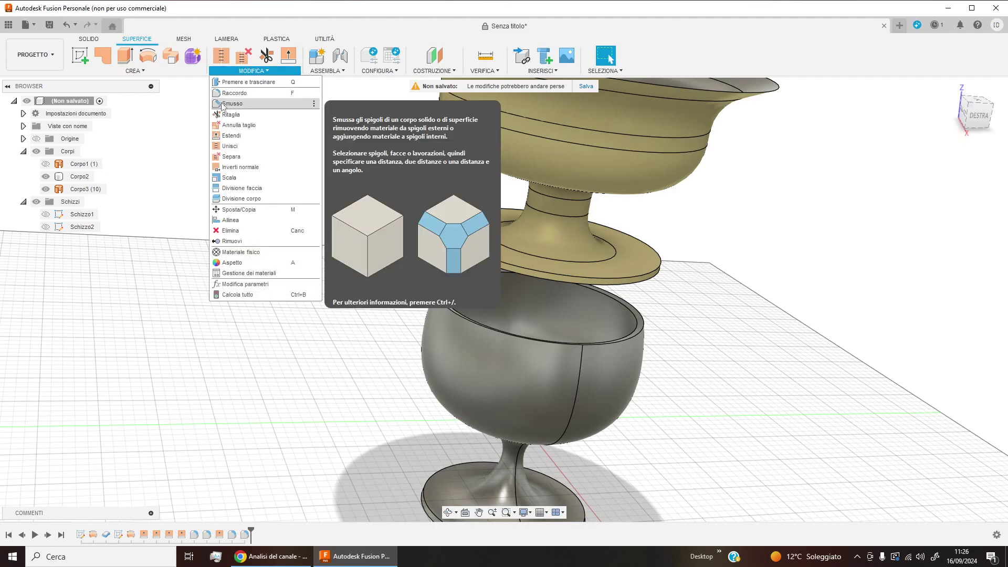
click(231, 94)
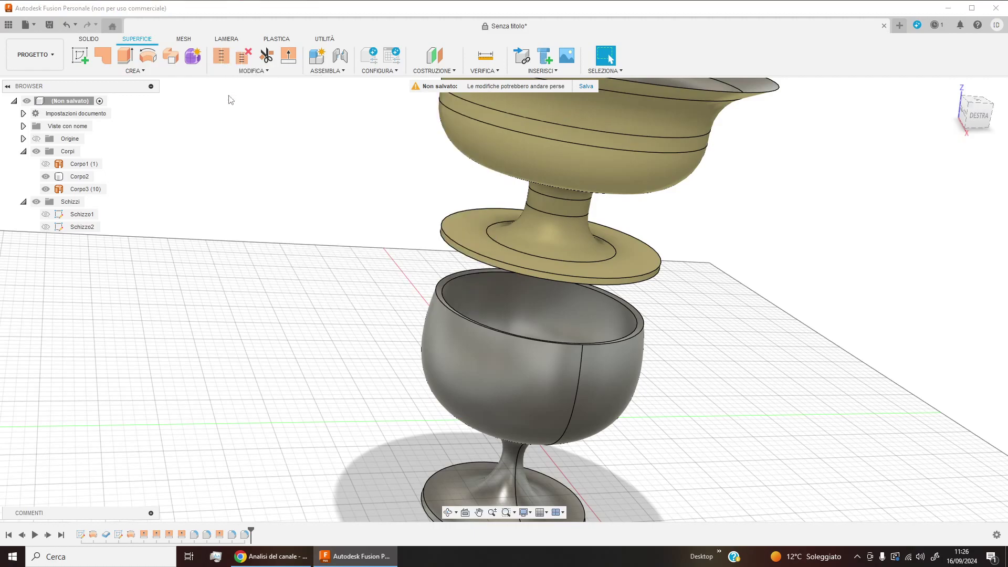
click(499, 265)
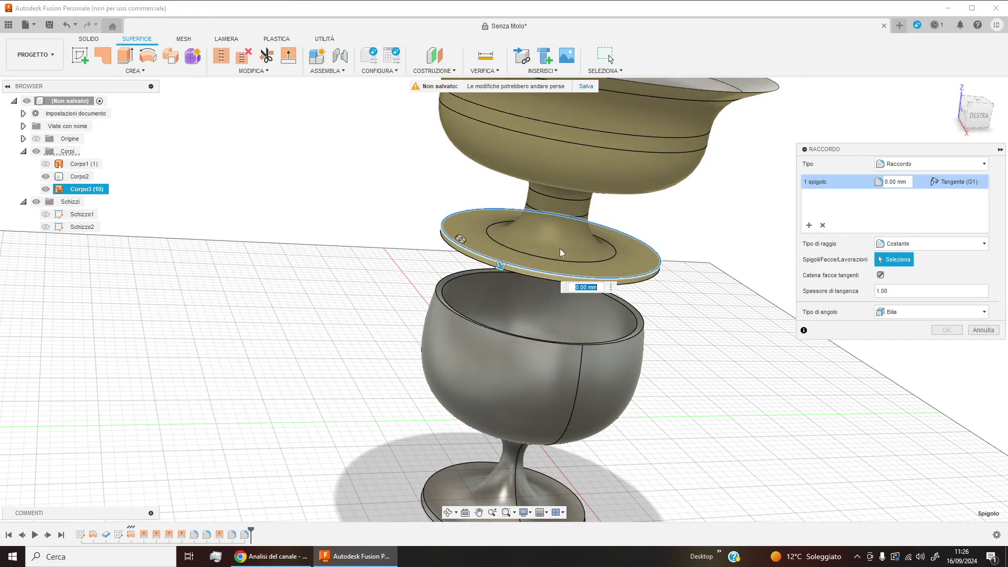
drag(499, 265, 500, 266)
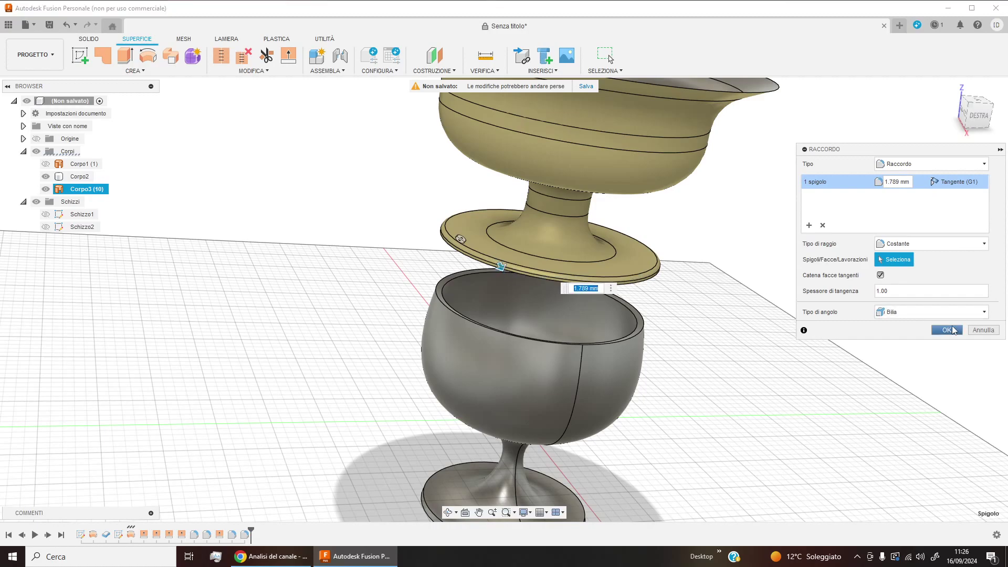
click(946, 330)
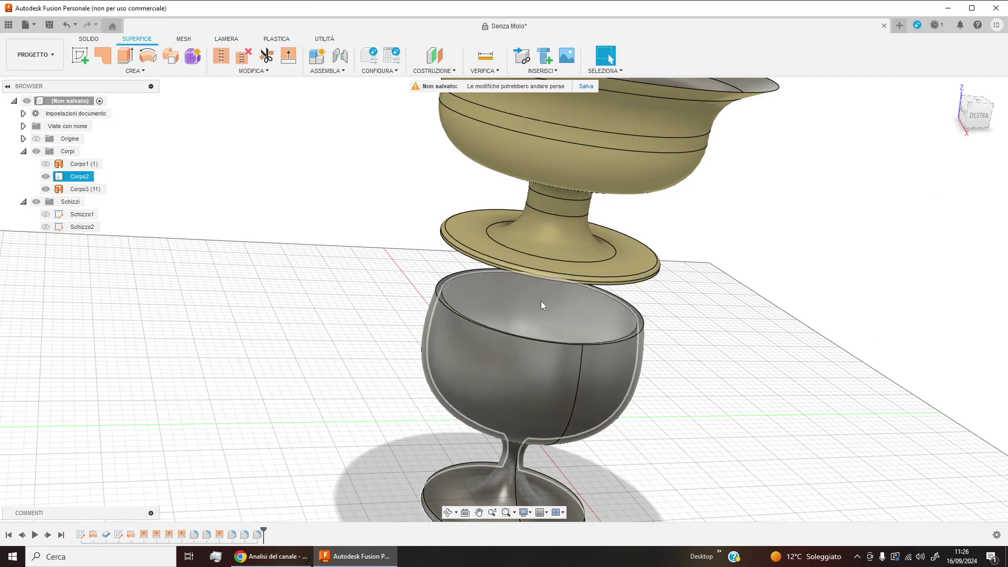
Step: Thicken the second goblet surface by -1.868 mm as a new body, Corpo4
click(277, 74)
click(123, 73)
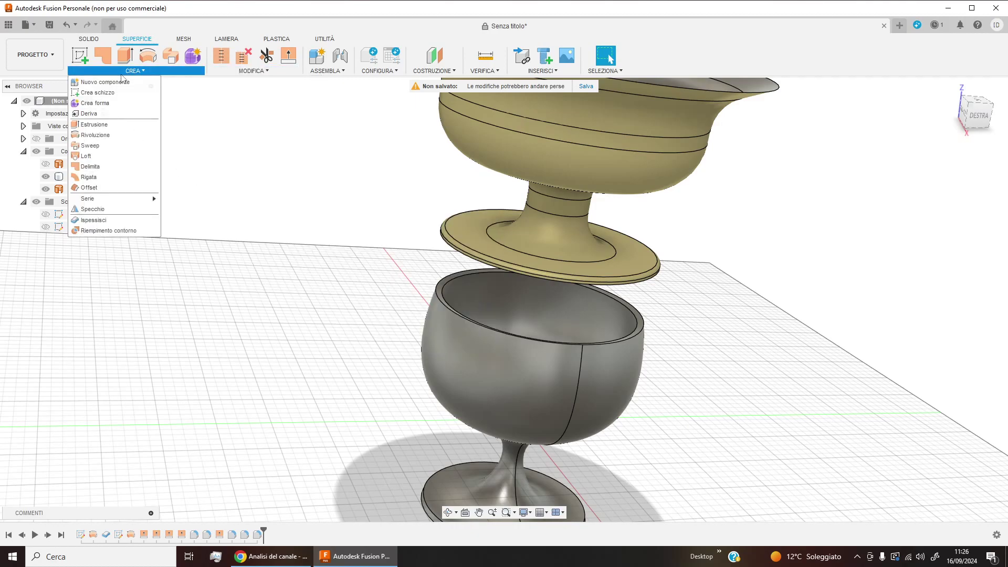
key(Escape)
click(131, 72)
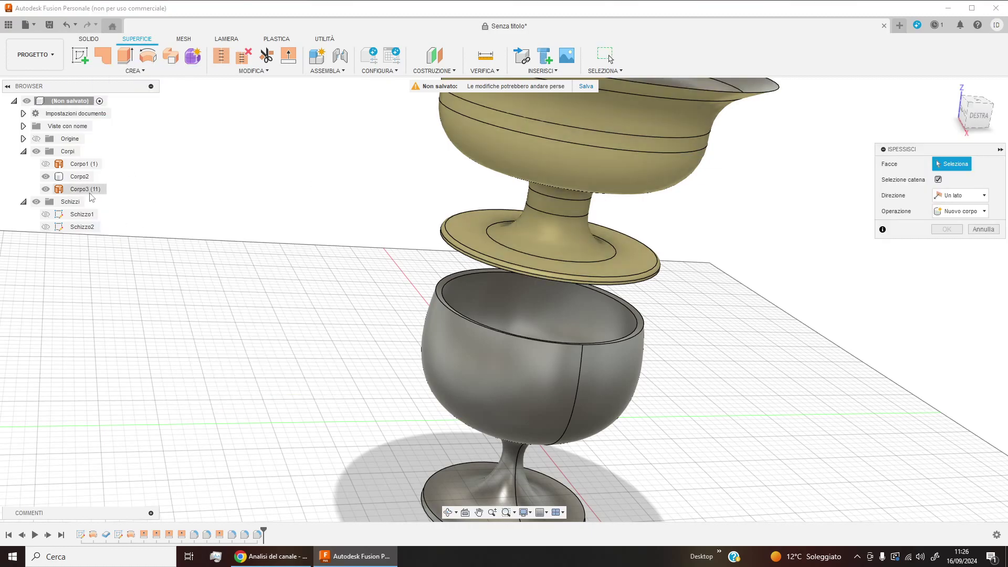
click(574, 114)
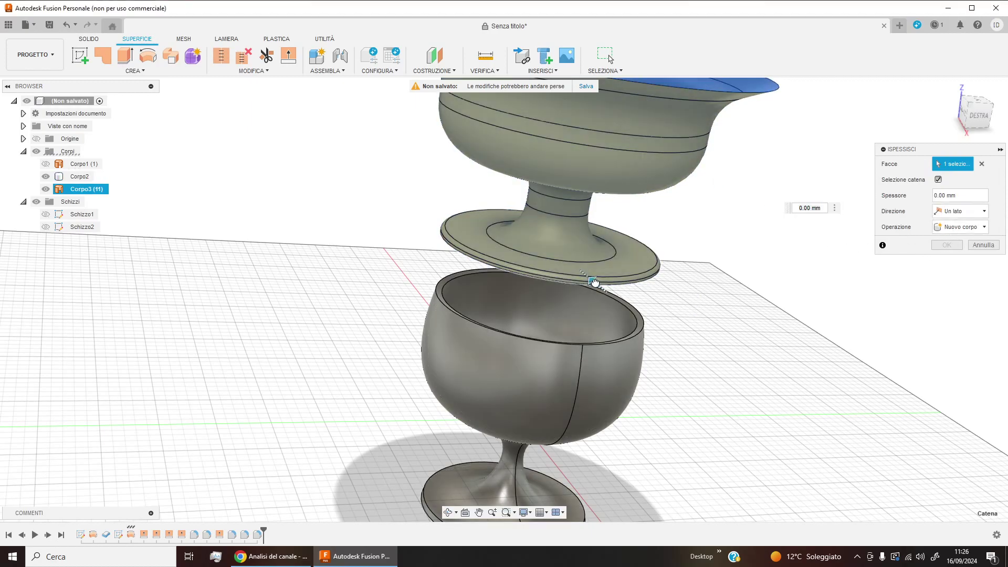
drag(592, 281, 597, 284)
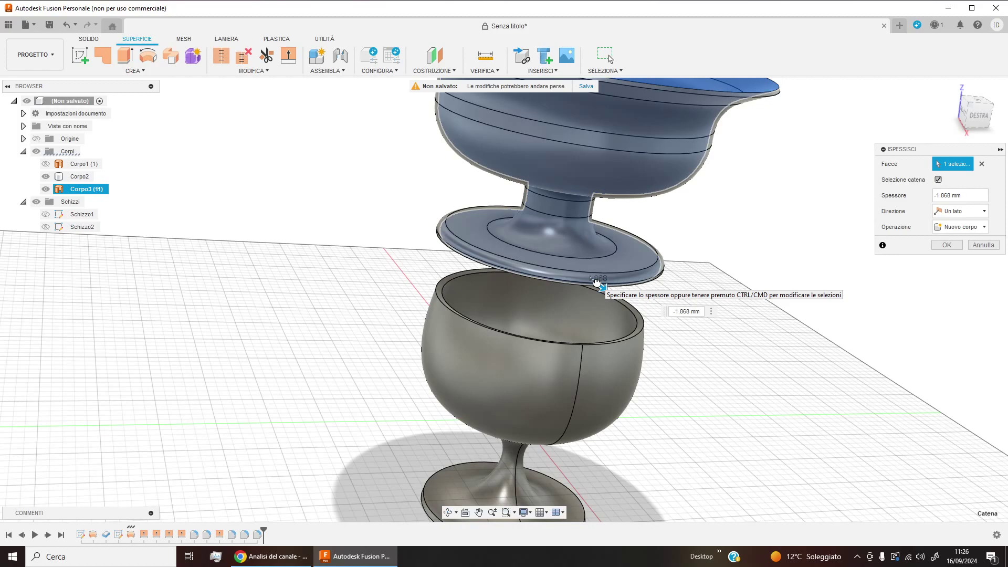
drag(597, 283, 603, 283)
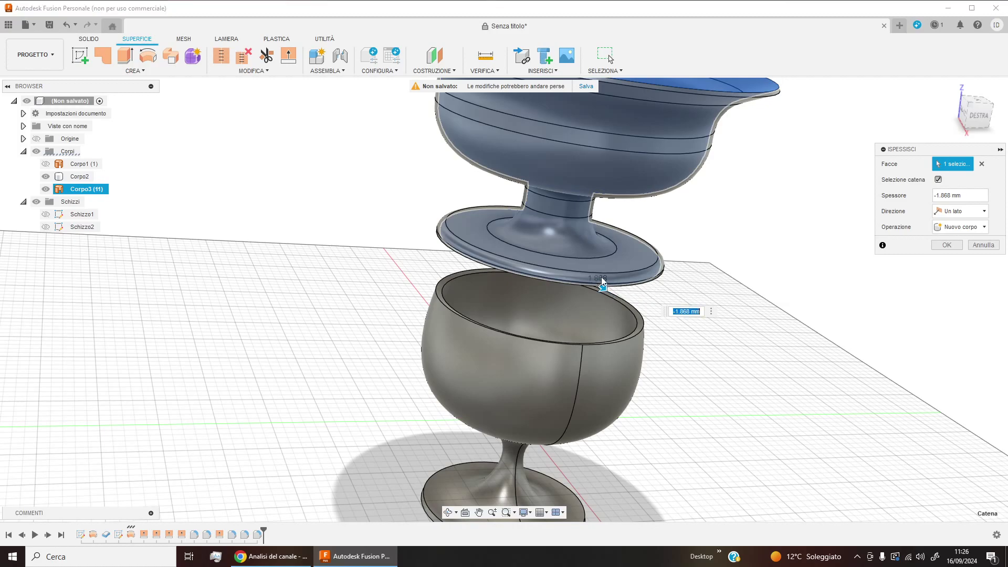
click(937, 244)
Step: Orbit around the goblets and select the new solid body Corpo4
click(483, 300)
mouse_move(480, 281)
shift+middle_down()
mouse_move(429, 270)
mouse_move(505, 234)
mouse_move(531, 252)
shift+middle_up()
click(482, 258)
click(506, 230)
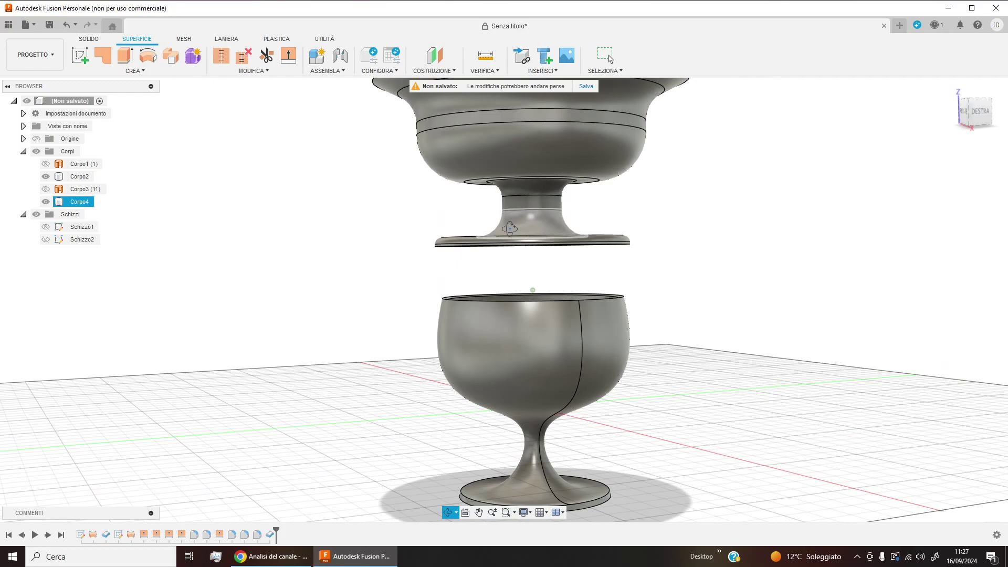
key(Escape)
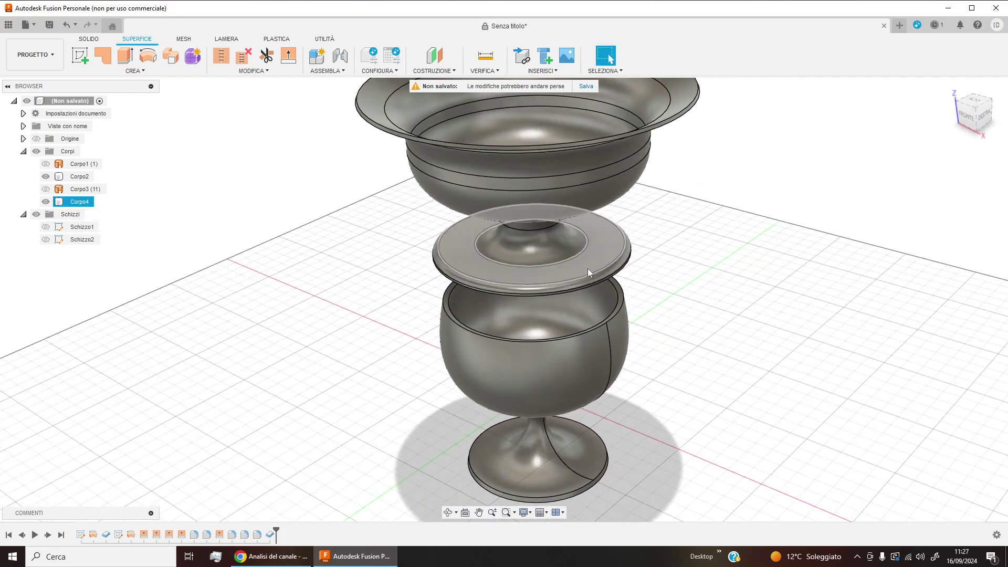
key(Escape)
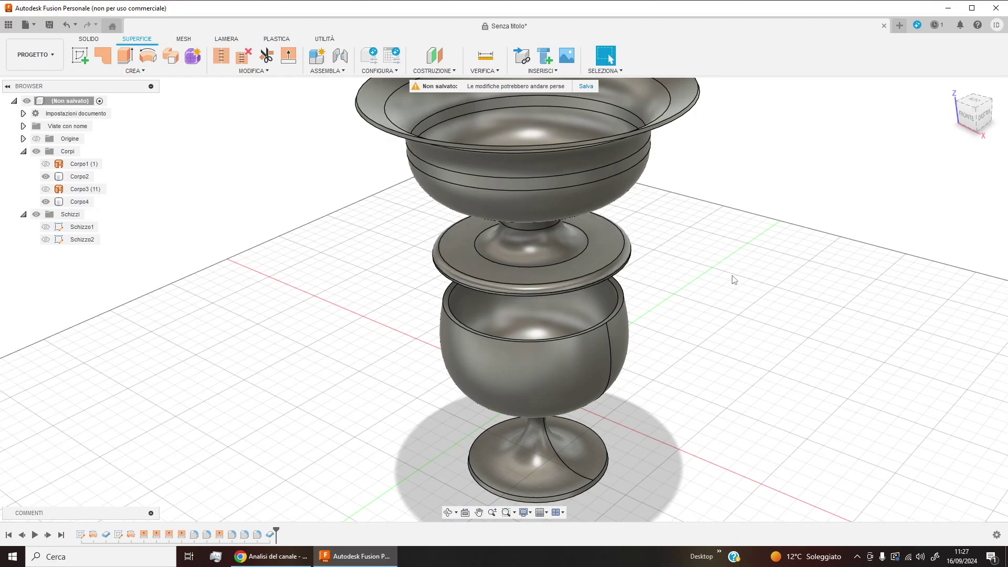
mouse_move(715, 255)
middle_down()
mouse_move(689, 317)
mouse_move(652, 284)
mouse_move(648, 303)
middle_up()
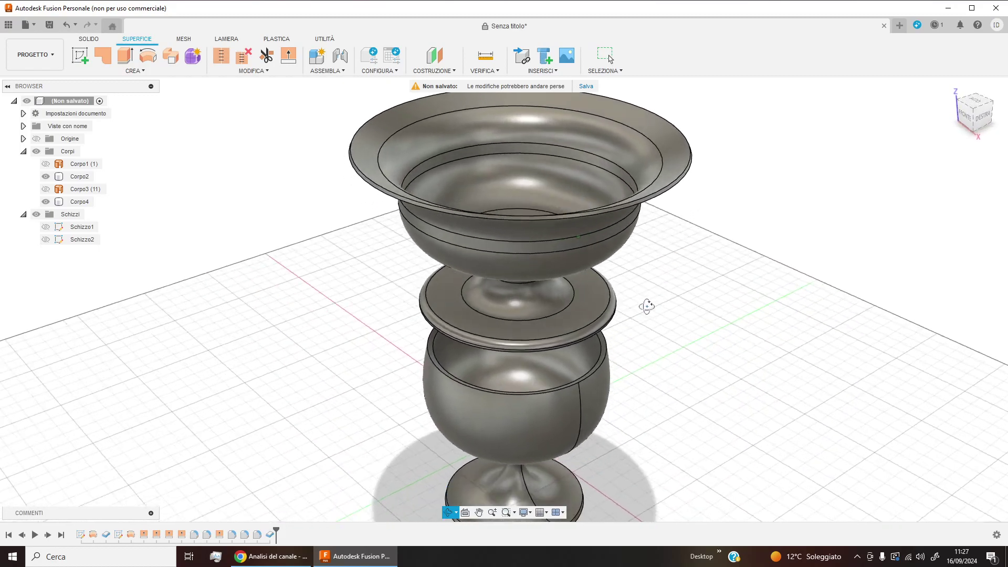
scroll(660, 308, up, 3)
scroll(659, 308, down, 3)
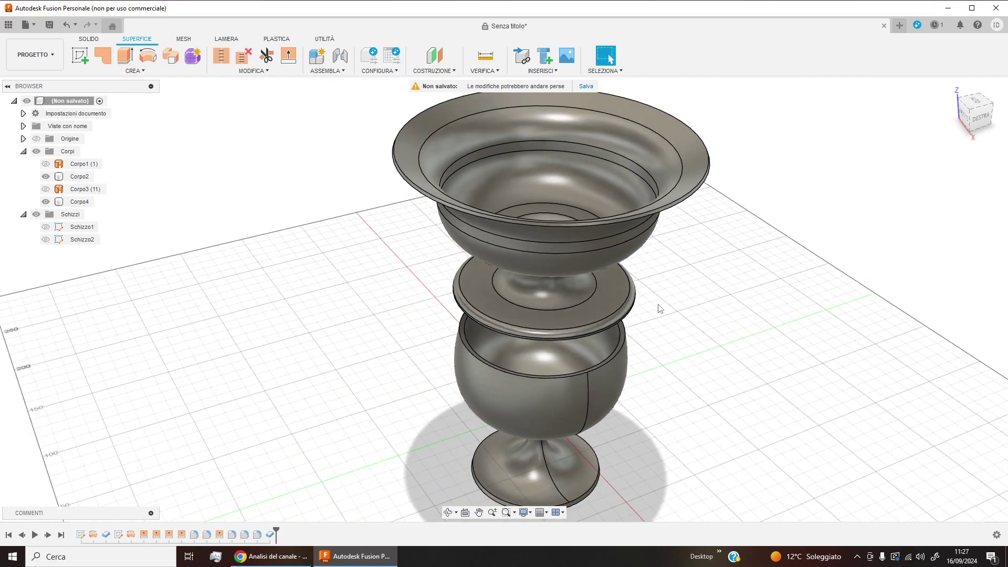